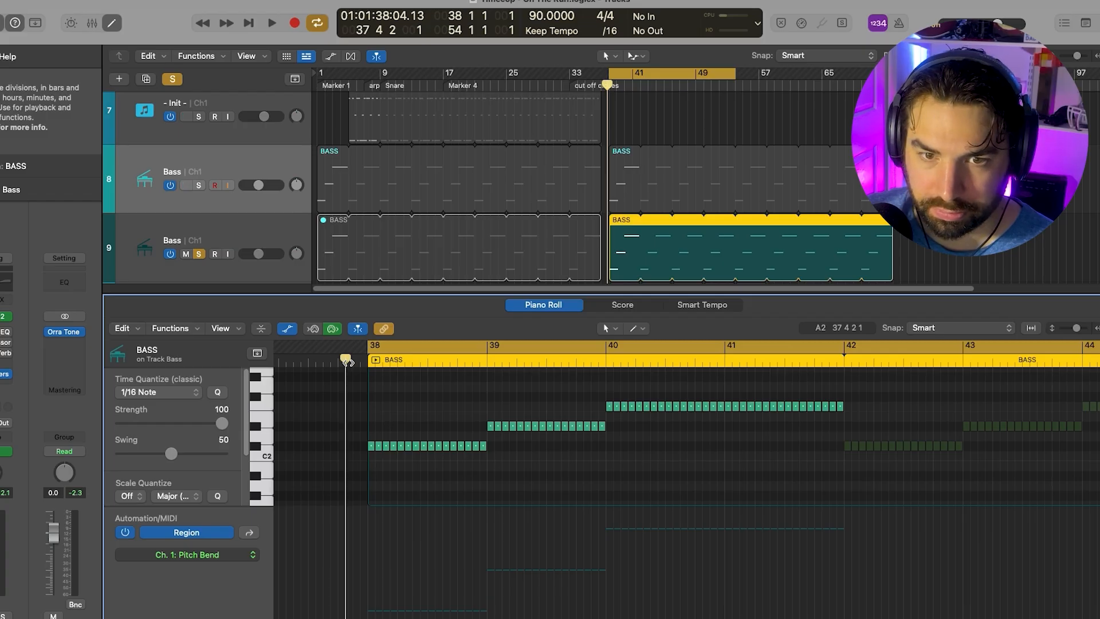
- Audition the soloed Bass region from bar 38, stop playback and collapse the Piano Roll editor
{"action": "key", "text": "space"}
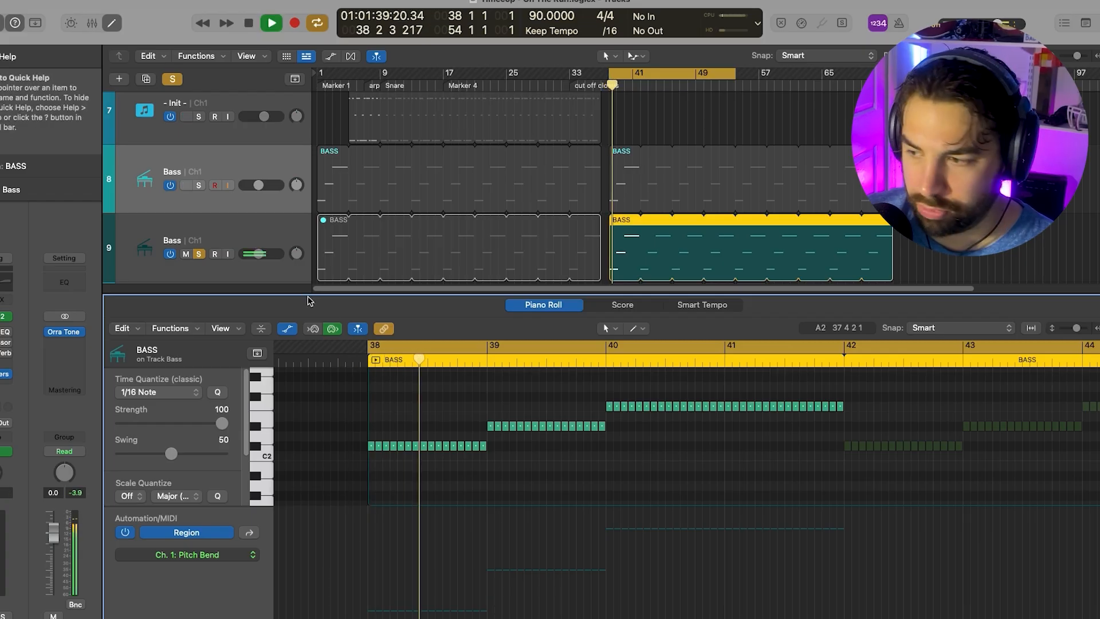
{"action": "key", "text": "space"}
{"action": "left_click_drag", "start_coordinate": [394, 292], "coordinate": [394, 613]}
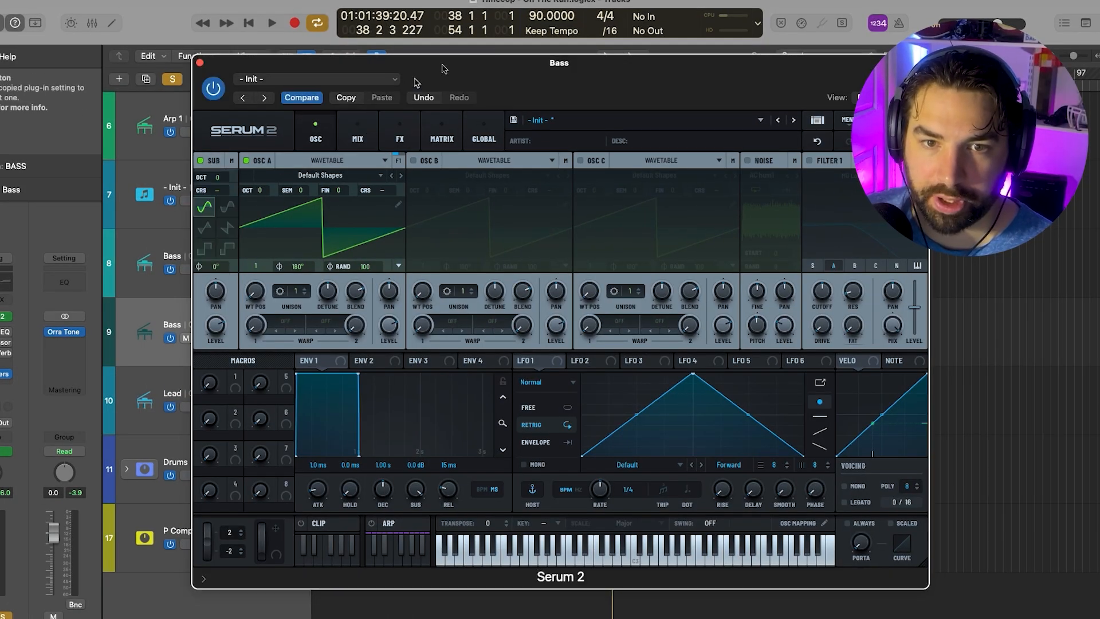
- Set the sub oscillator to the sawtooth shape and lower its level
{"action": "left_click_drag", "start_coordinate": [442, 69], "coordinate": [492, 71]}
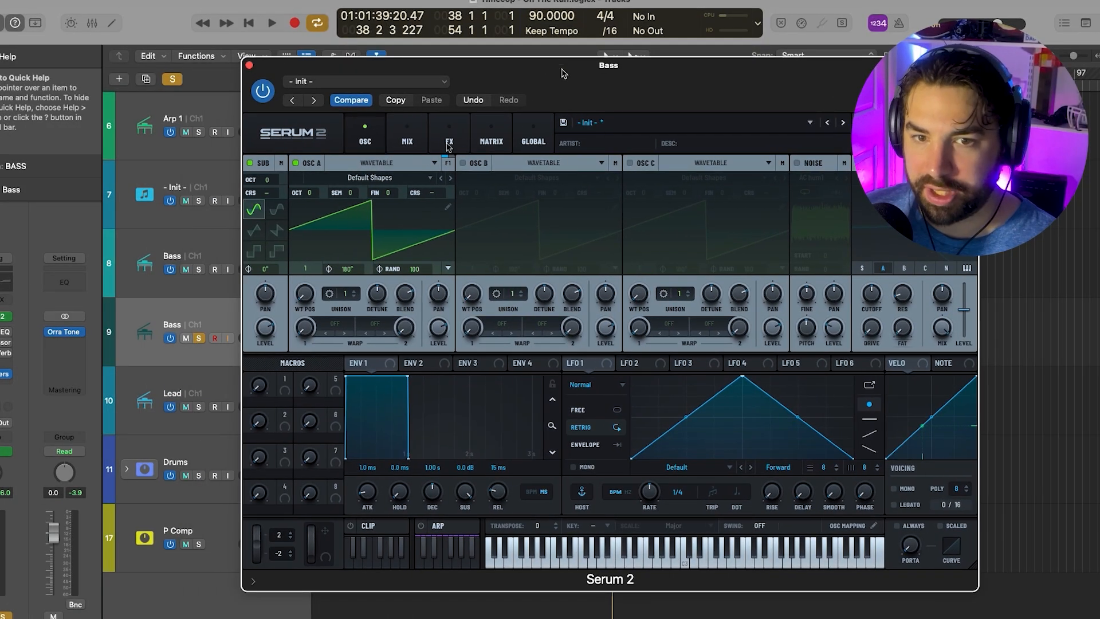
{"action": "left_click", "coordinate": [276, 235]}
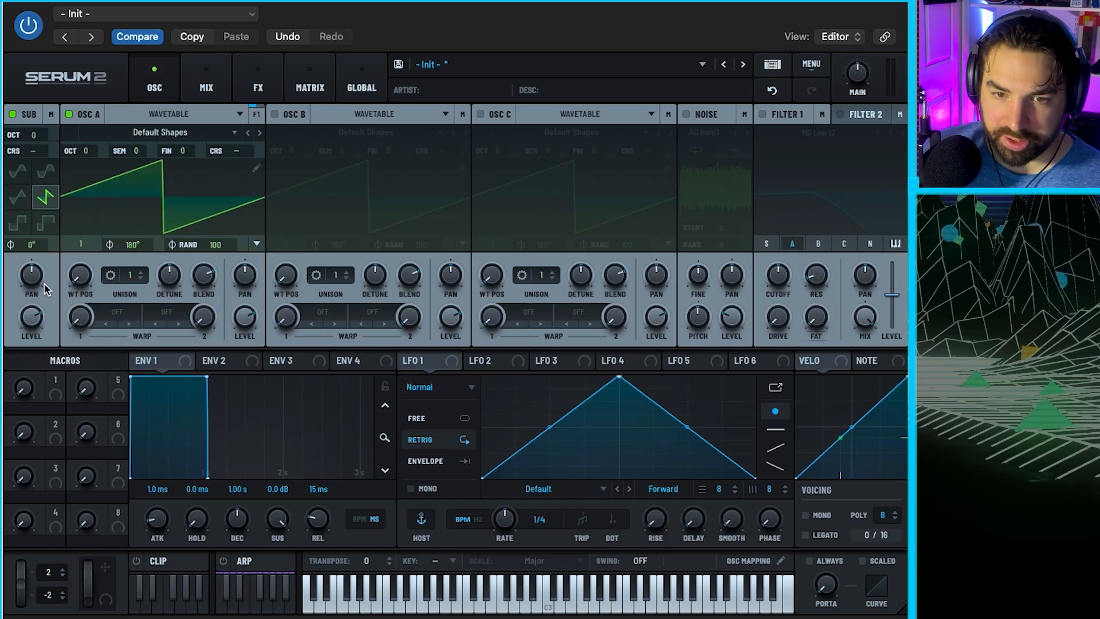
{"action": "left_click_drag", "start_coordinate": [25, 344], "coordinate": [25, 413]}
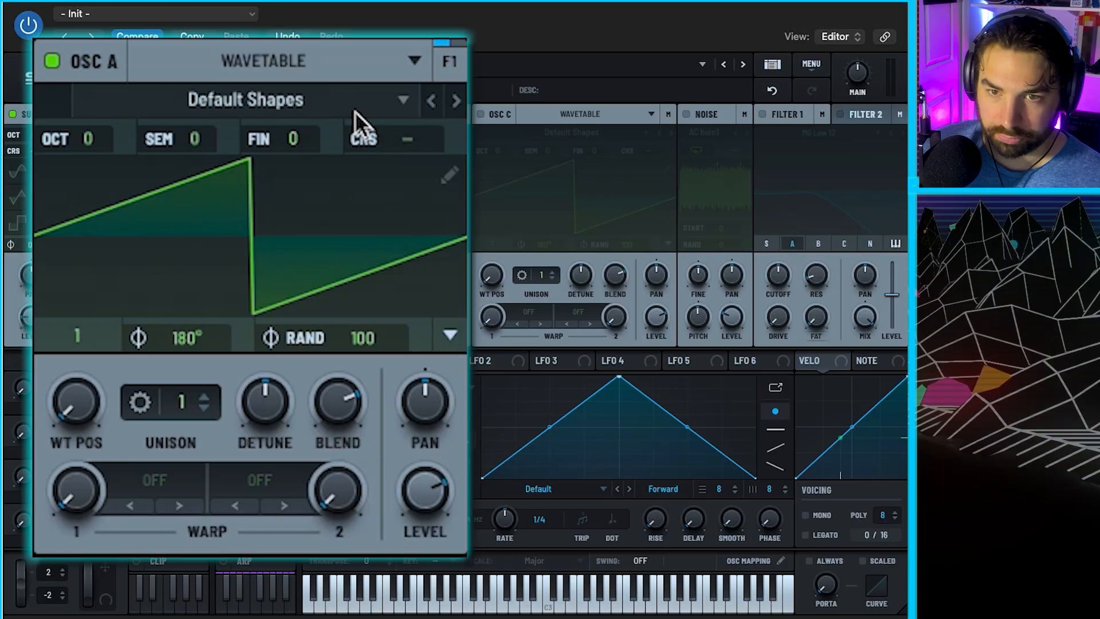
- Load the analog Basic_Cjw wavetable in oscillator A and set its wavetable position to 133
{"action": "left_click", "coordinate": [203, 133]}
{"action": "mouse_move", "coordinate": [182, 148]}
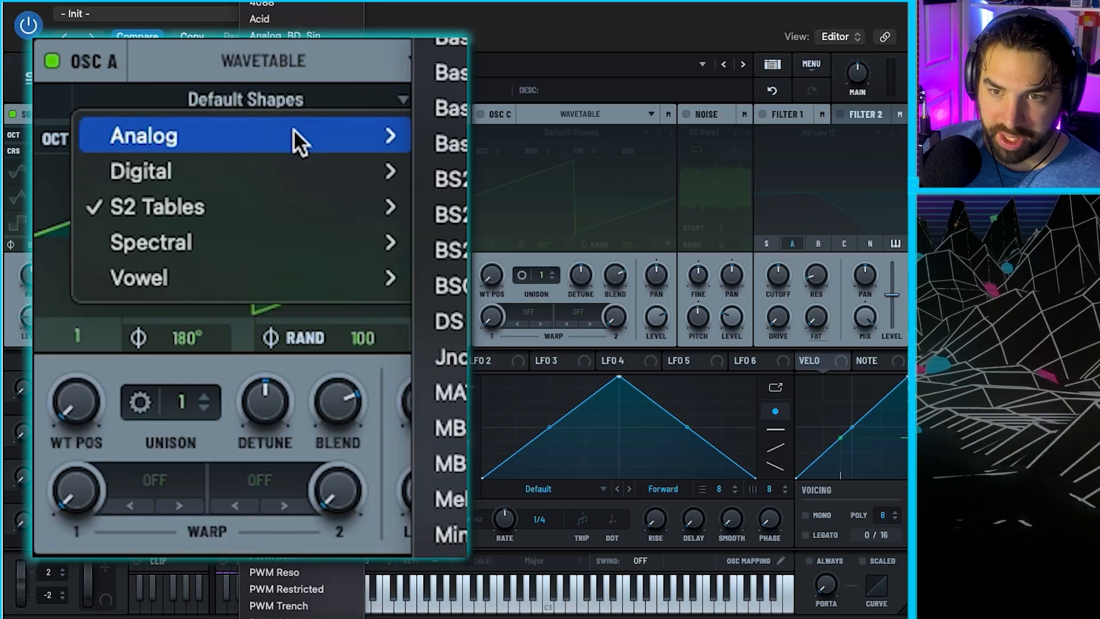
{"action": "left_click", "coordinate": [450, 72]}
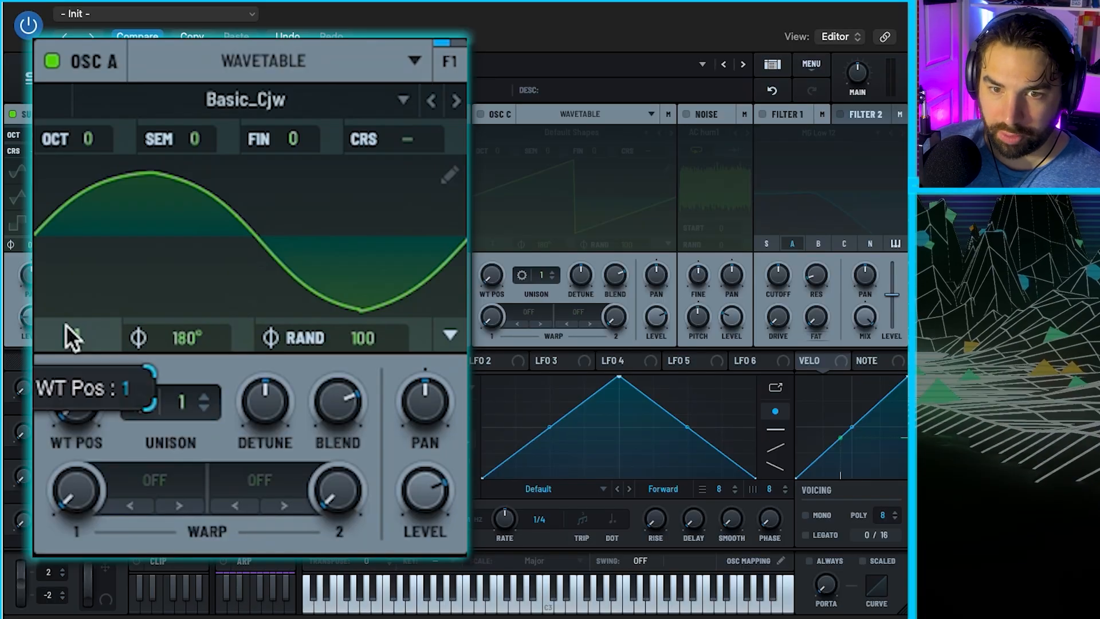
{"action": "left_click_drag", "start_coordinate": [65, 324], "coordinate": [139, 267]}
- Set oscillator A's first warp mode to PD (B), sweep its amount while listening and return it to zero
{"action": "left_click", "coordinate": [154, 481]}
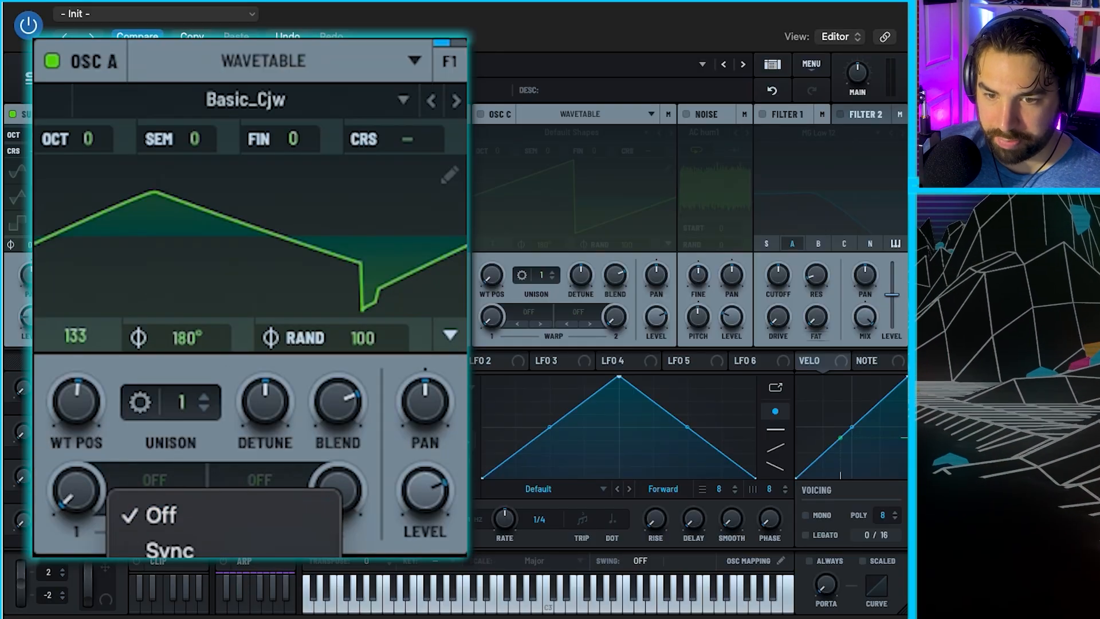
{"action": "left_click", "coordinate": [127, 460]}
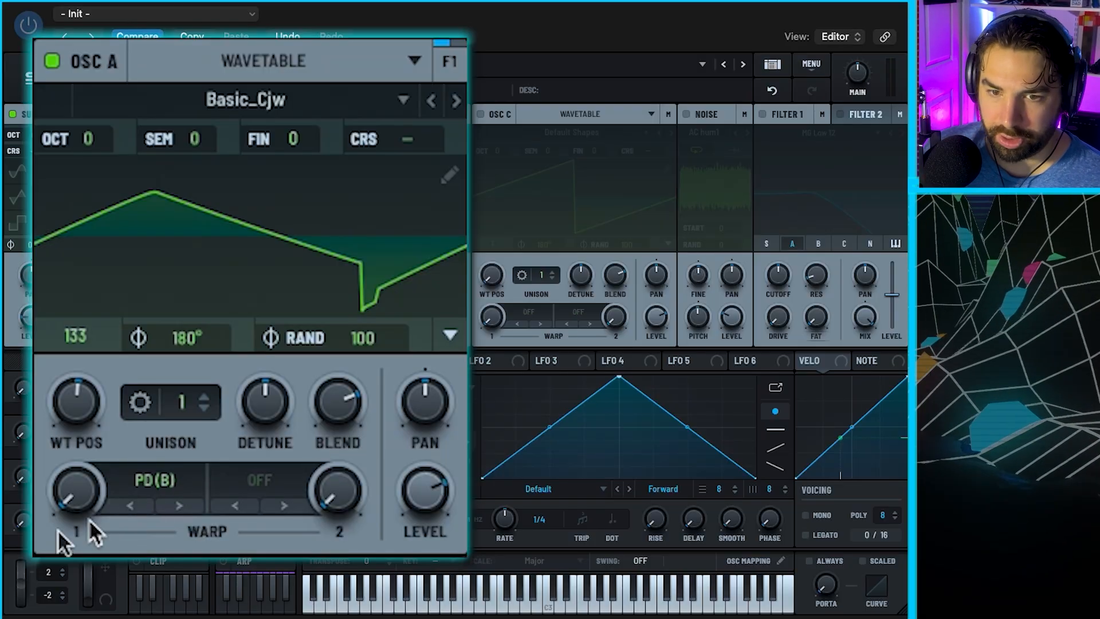
{"action": "left_click_drag", "start_coordinate": [68, 493], "coordinate": [87, 424]}
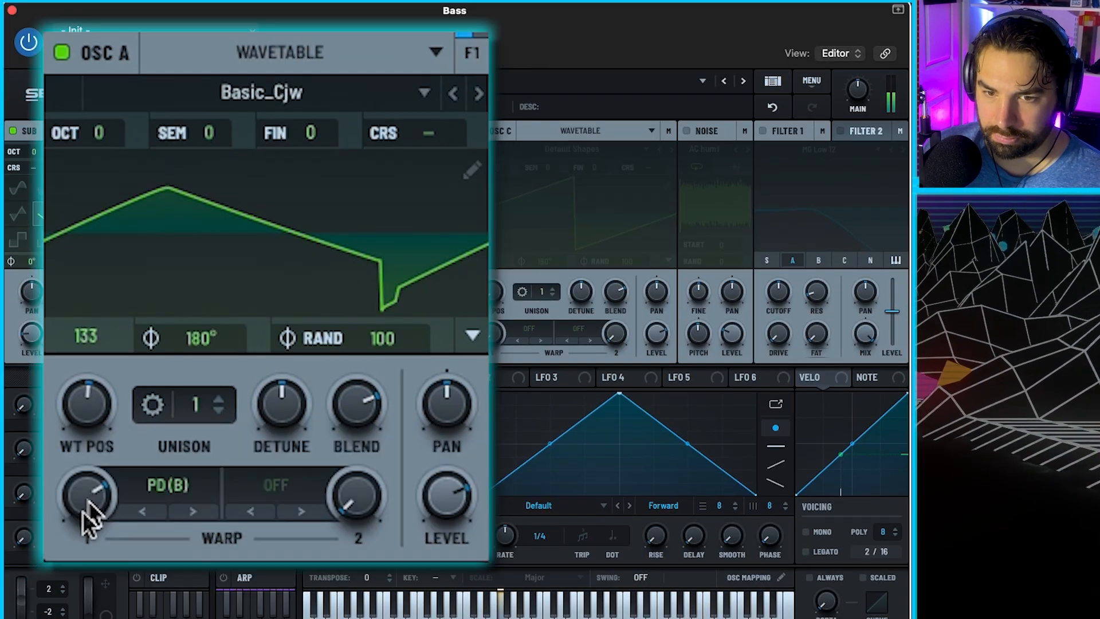
{"action": "left_click_drag", "start_coordinate": [84, 506], "coordinate": [86, 602]}
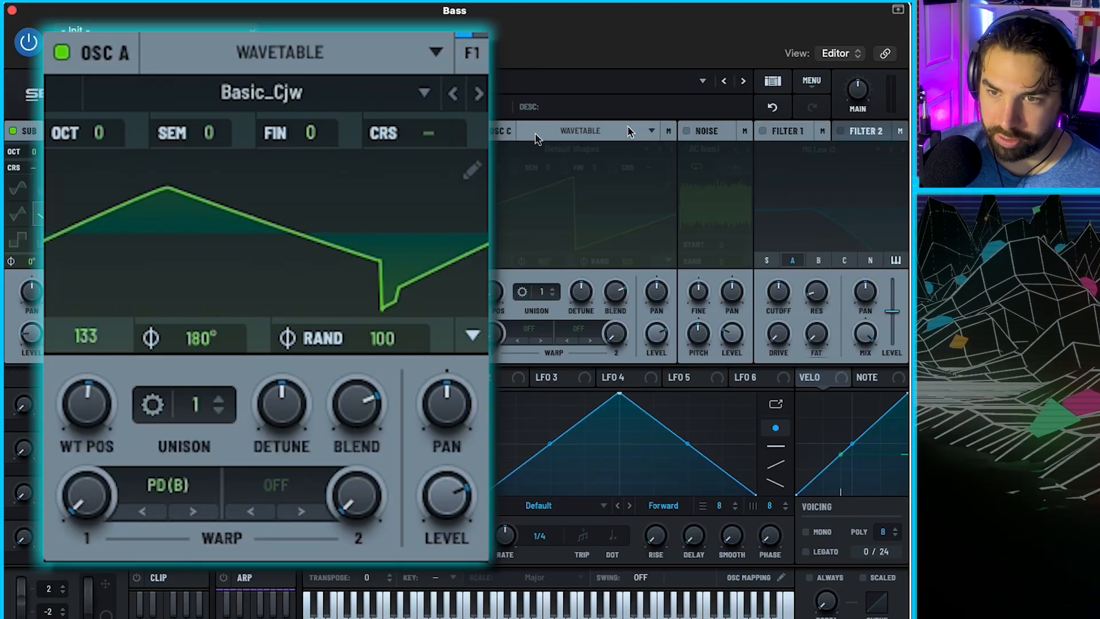
- Give oscillator A 4 unison voices with reduced detune, a 140° phase and an octave of -2
{"action": "left_click", "coordinate": [221, 399]}
{"action": "left_click", "coordinate": [221, 399]}
{"action": "left_click", "coordinate": [221, 398]}
{"action": "left_click_drag", "start_coordinate": [280, 415], "coordinate": [249, 486]}
{"action": "left_click_drag", "start_coordinate": [183, 332], "coordinate": [183, 380]}
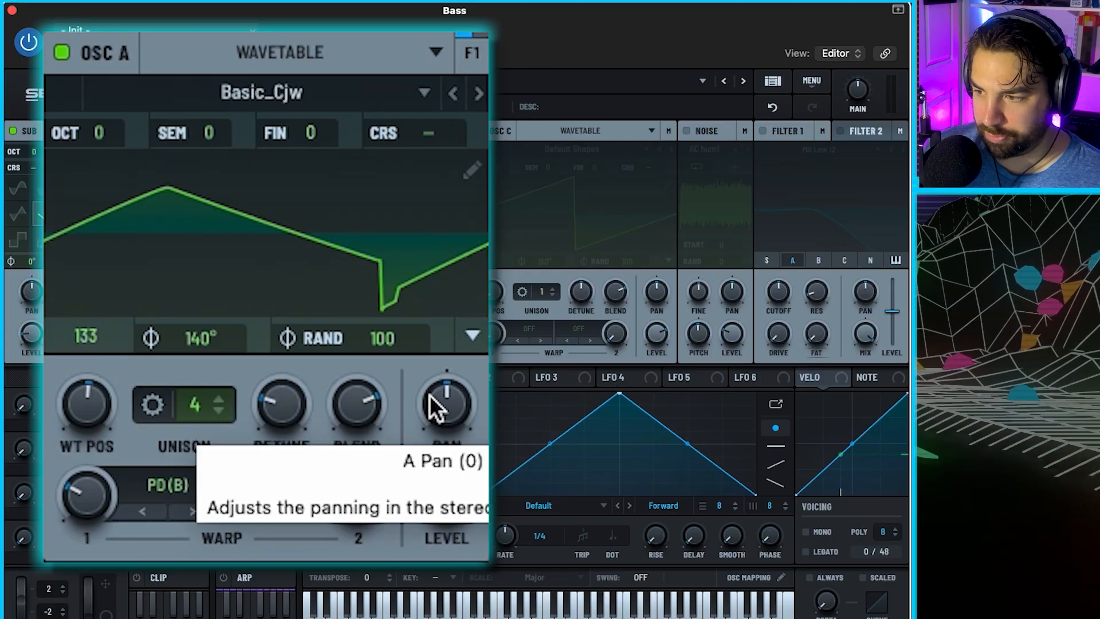
{"action": "left_click_drag", "start_coordinate": [103, 137], "coordinate": [84, 226]}
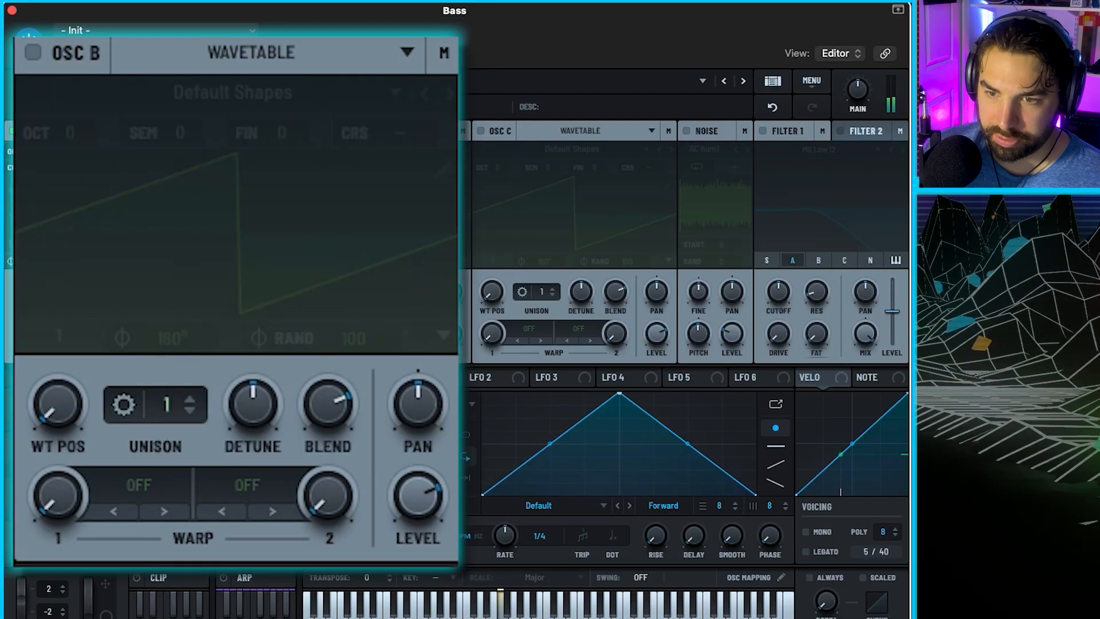
- Enable oscillator B, load the analog MB Saw wavetable and set its wavetable position to 256
{"action": "left_click", "coordinate": [35, 51]}
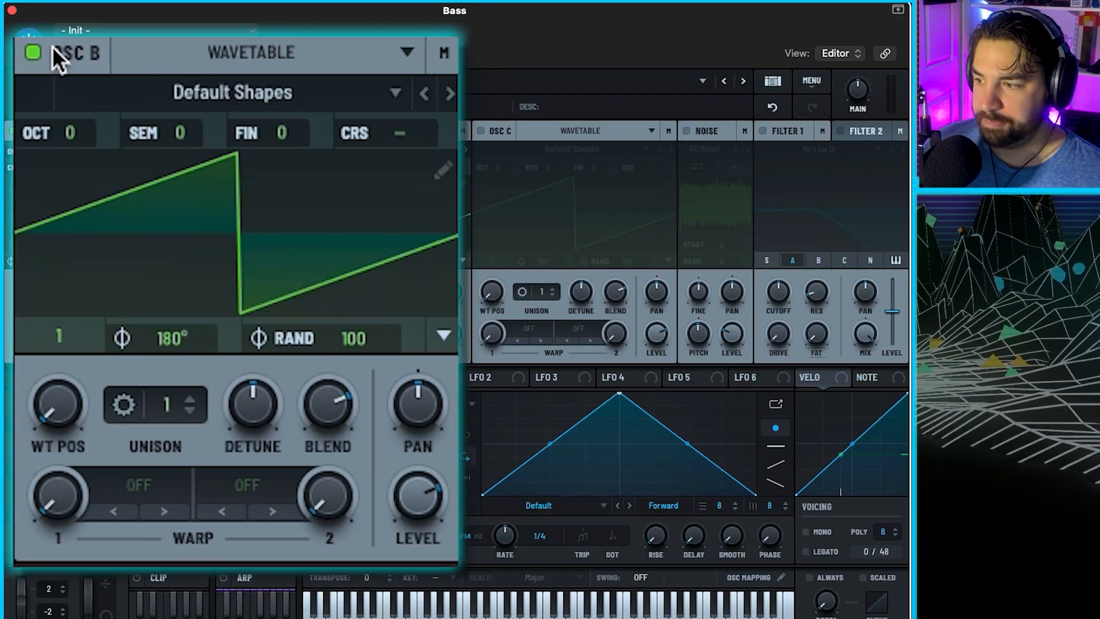
{"action": "left_click", "coordinate": [274, 92]}
{"action": "mouse_move", "coordinate": [281, 112]}
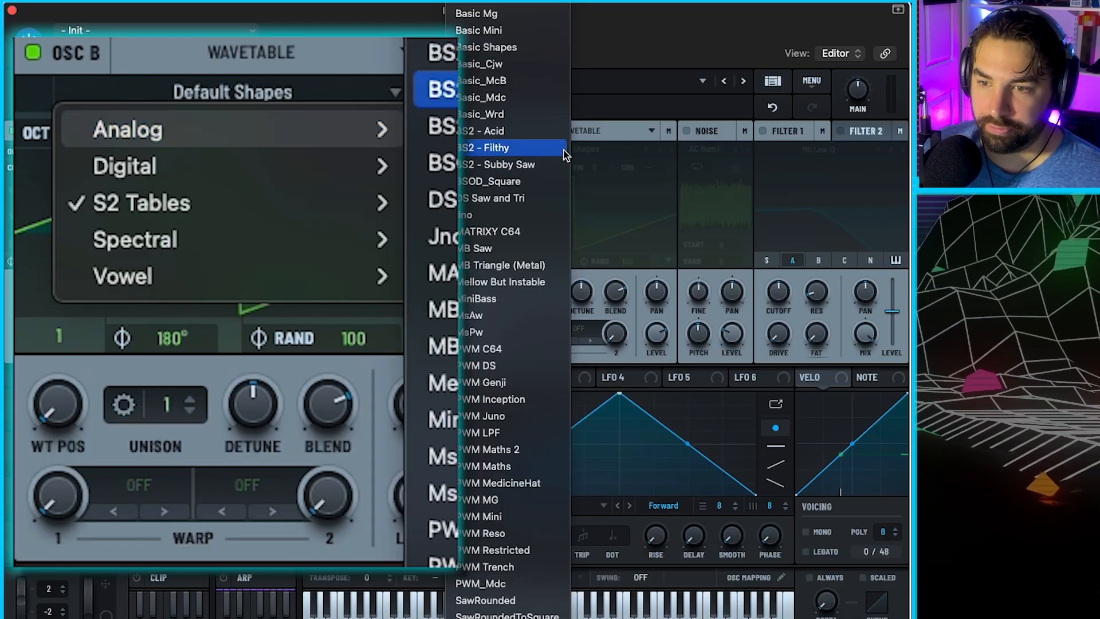
{"action": "left_click", "coordinate": [508, 248]}
{"action": "left_click_drag", "start_coordinate": [80, 401], "coordinate": [131, 109]}
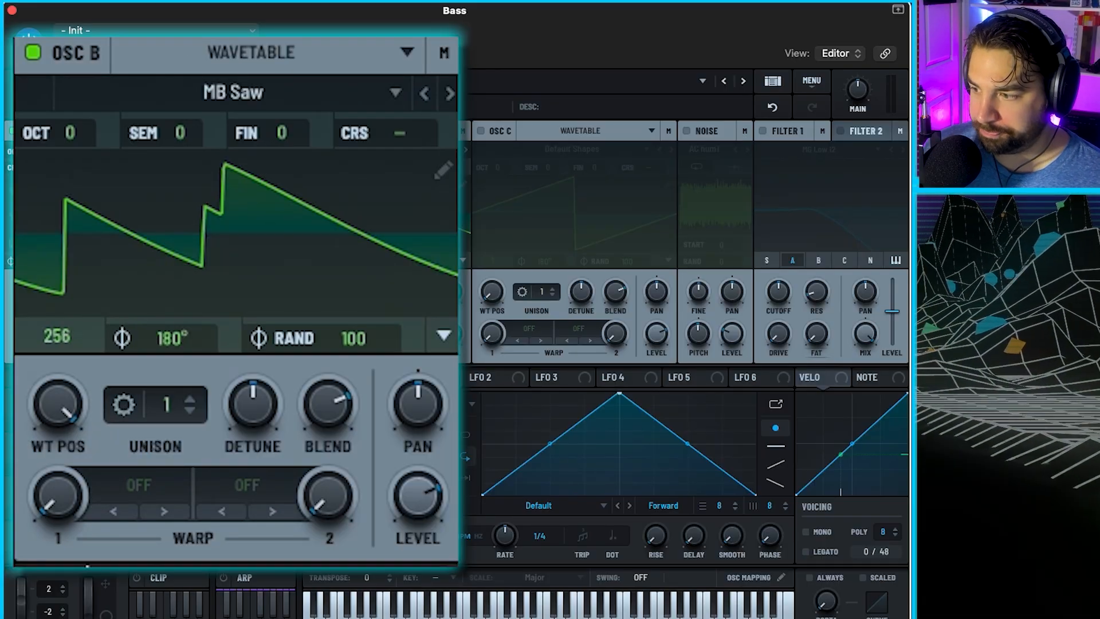
- Give oscillator B 5 unison voices with reduced detune, a 210° phase, a slightly lower level and an octave of -2
{"action": "left_click", "coordinate": [189, 391]}
{"action": "left_click", "coordinate": [189, 391]}
{"action": "left_click", "coordinate": [189, 391]}
{"action": "left_click", "coordinate": [189, 391]}
{"action": "left_click_drag", "start_coordinate": [280, 417], "coordinate": [246, 485]}
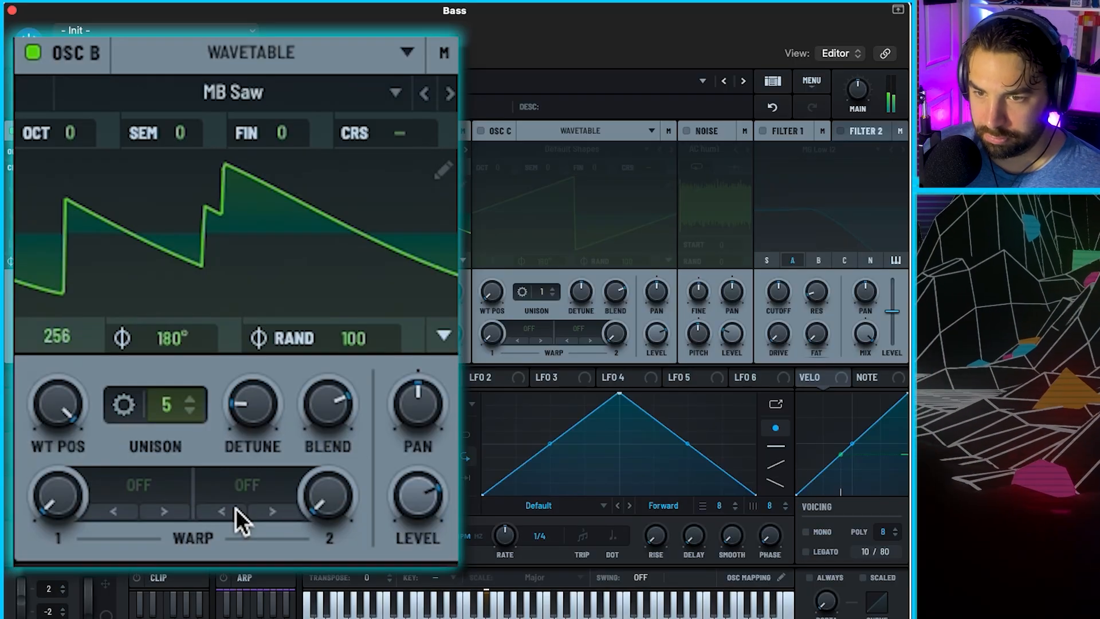
{"action": "mouse_move", "coordinate": [189, 303]}
{"action": "left_mouse_down"}
{"action": "mouse_move", "coordinate": [186, 284]}
{"action": "mouse_move", "coordinate": [182, 302]}
{"action": "left_mouse_up"}
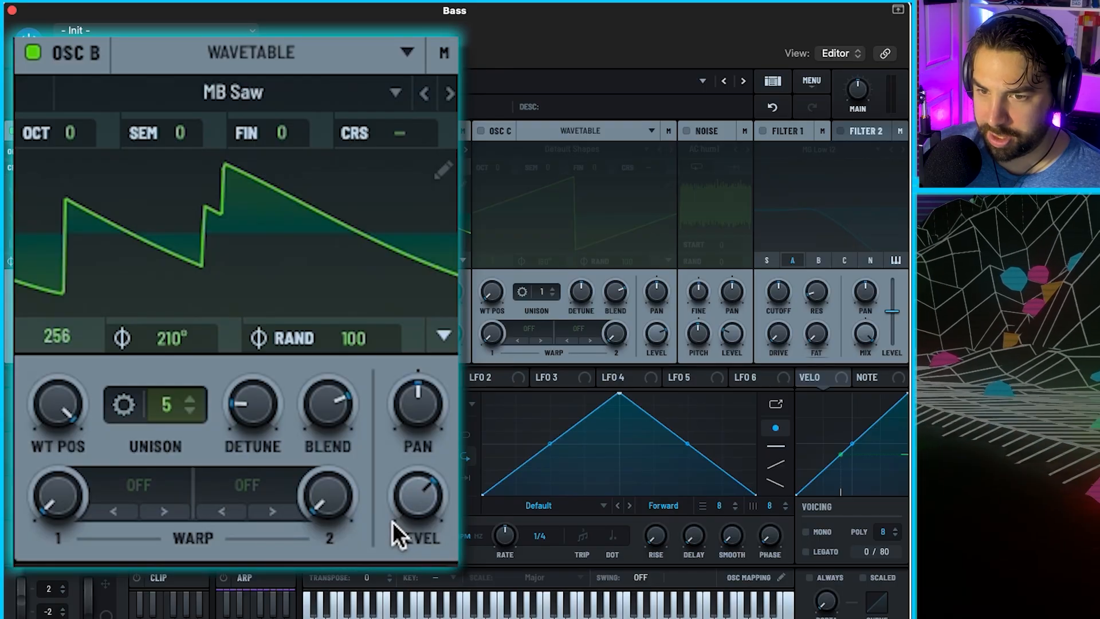
{"action": "left_click_drag", "start_coordinate": [61, 135], "coordinate": [53, 203]}
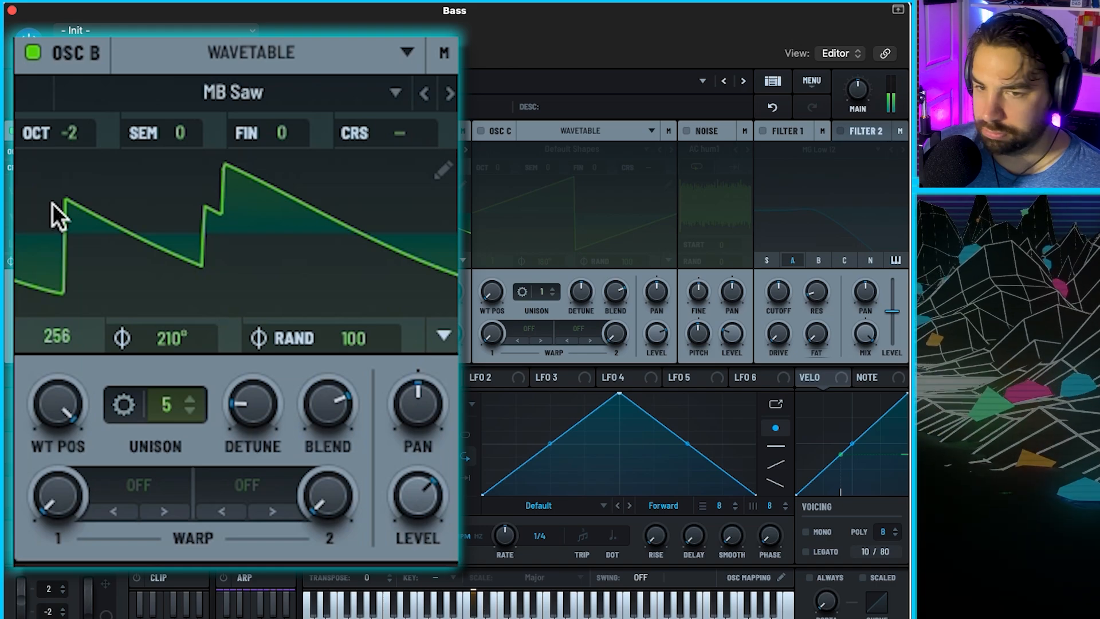
- Sweep oscillator A's PD (B) warp amount while listening and leave it at a moderate setting
{"action": "left_click_drag", "start_coordinate": [81, 335], "coordinate": [86, 305]}
{"action": "mouse_move", "coordinate": [83, 436]}
{"action": "left_mouse_down"}
{"action": "mouse_move", "coordinate": [78, 388]}
{"action": "mouse_move", "coordinate": [82, 516]}
{"action": "mouse_move", "coordinate": [79, 388]}
{"action": "mouse_move", "coordinate": [86, 457]}
{"action": "mouse_move", "coordinate": [73, 521]}
{"action": "mouse_move", "coordinate": [92, 404]}
{"action": "mouse_move", "coordinate": [88, 442]}
{"action": "left_mouse_up"}
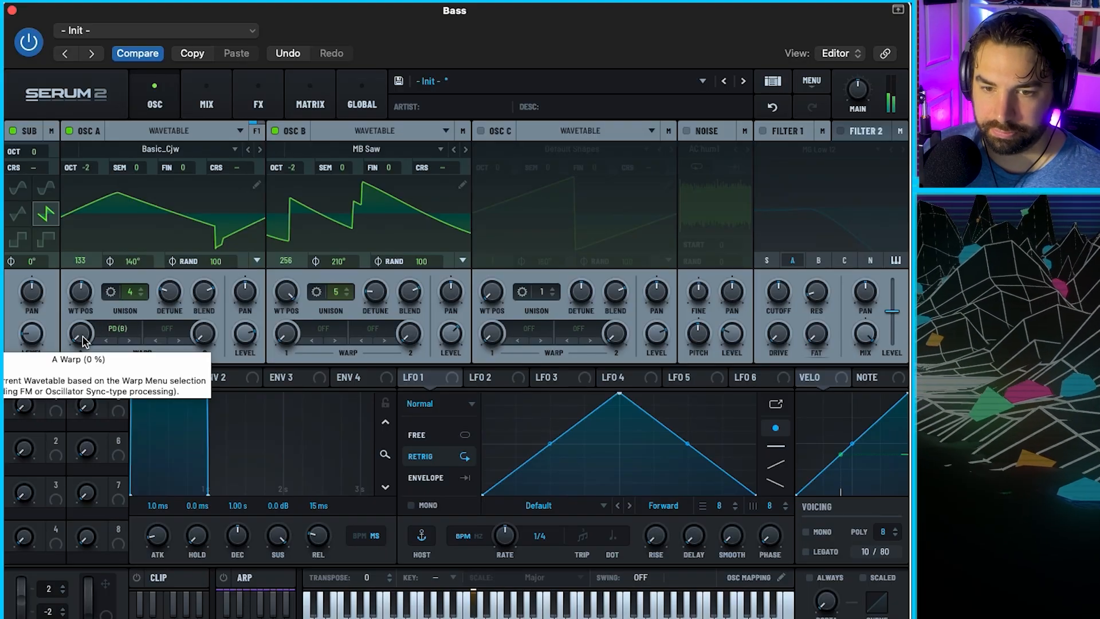
{"action": "left_click_drag", "start_coordinate": [82, 341], "coordinate": [70, 269]}
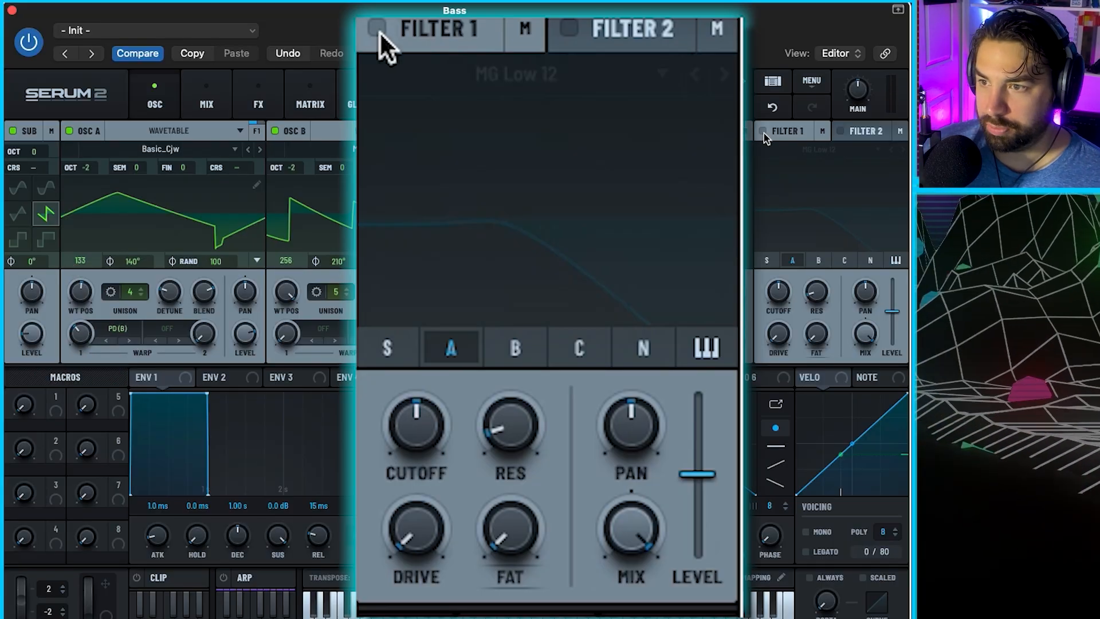
- Enable Filter 1 with MG Low 12 and route the sub and oscillator B through it along with oscillator A
{"action": "left_click", "coordinate": [763, 131]}
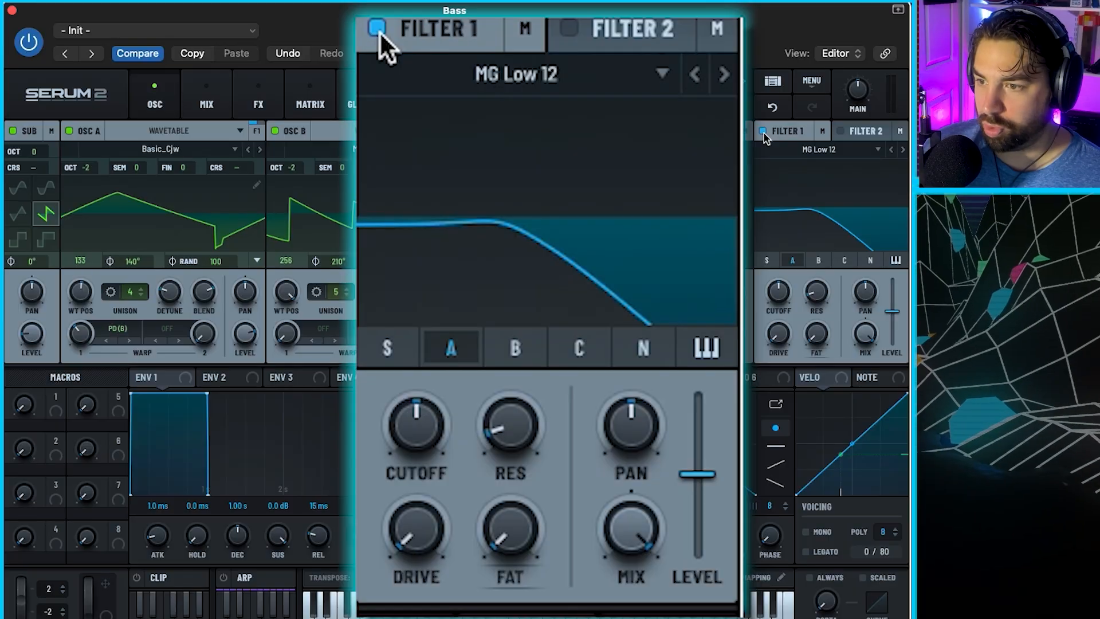
{"action": "left_click", "coordinate": [766, 261]}
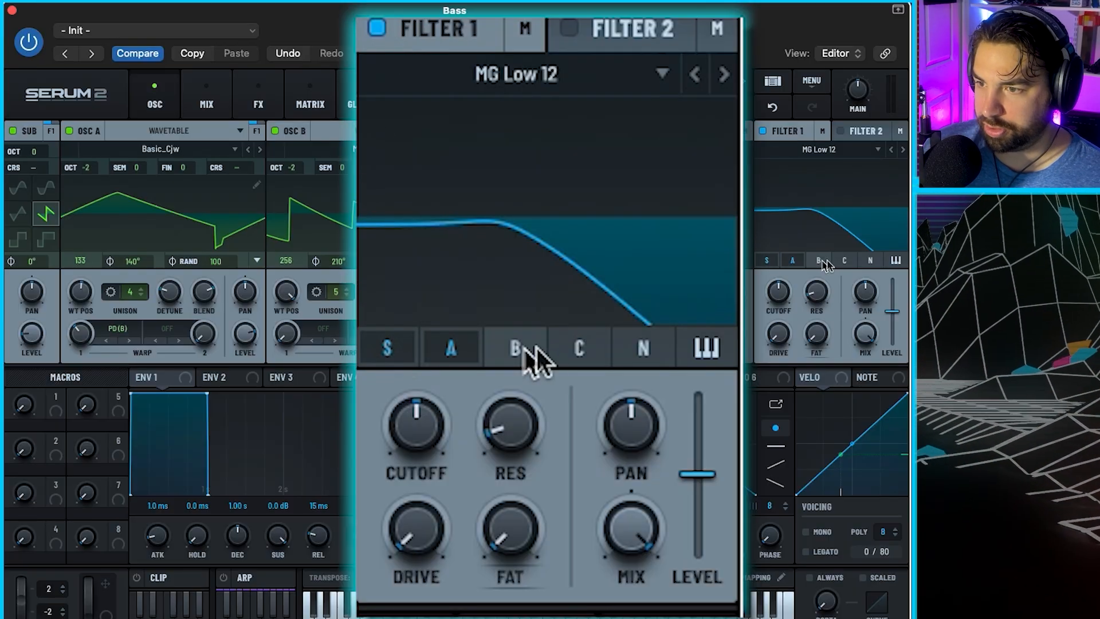
{"action": "left_click", "coordinate": [819, 261]}
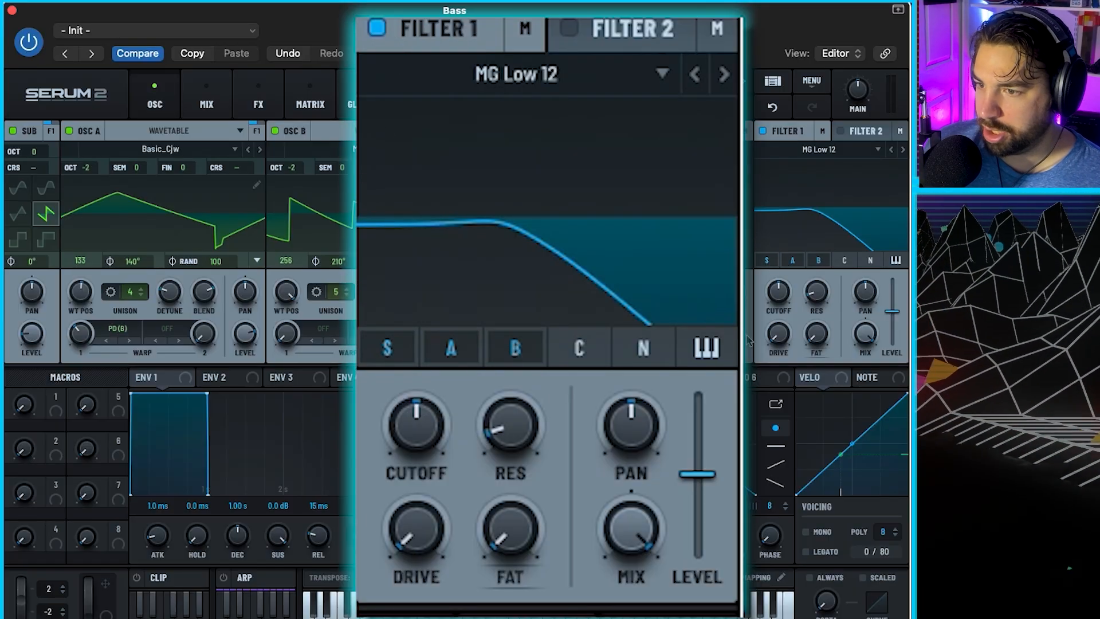
- Lower Filter 1's cutoff, raise its resonance slightly and add some drive and fat
{"action": "left_click_drag", "start_coordinate": [783, 286], "coordinate": [824, 290]}
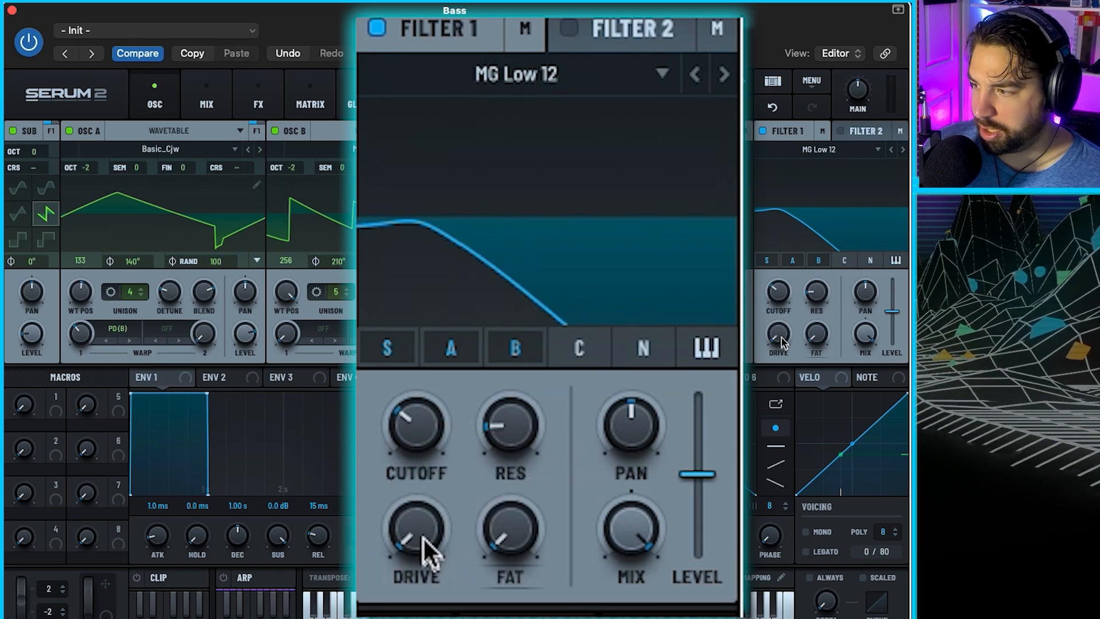
{"action": "left_click_drag", "start_coordinate": [784, 331], "coordinate": [782, 308]}
{"action": "left_click_drag", "start_coordinate": [825, 339], "coordinate": [822, 320]}
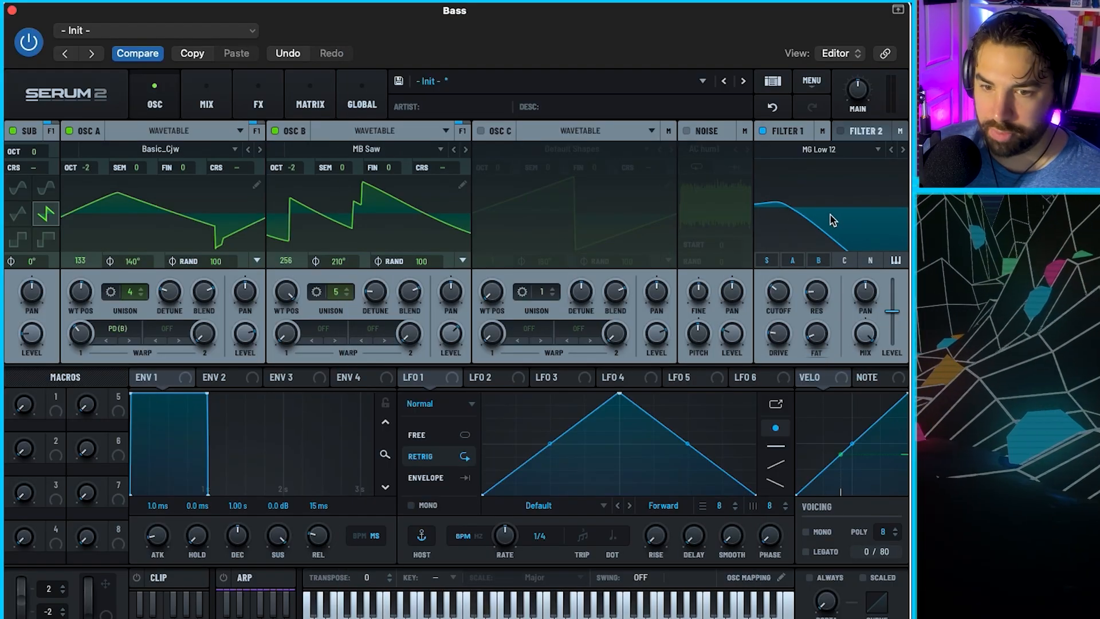
- Shape Env 1 with 0.5 ms attack, 480 ms decay, -∞ dB sustain and 100 ms release
{"action": "left_click_drag", "start_coordinate": [169, 522], "coordinate": [169, 535]}
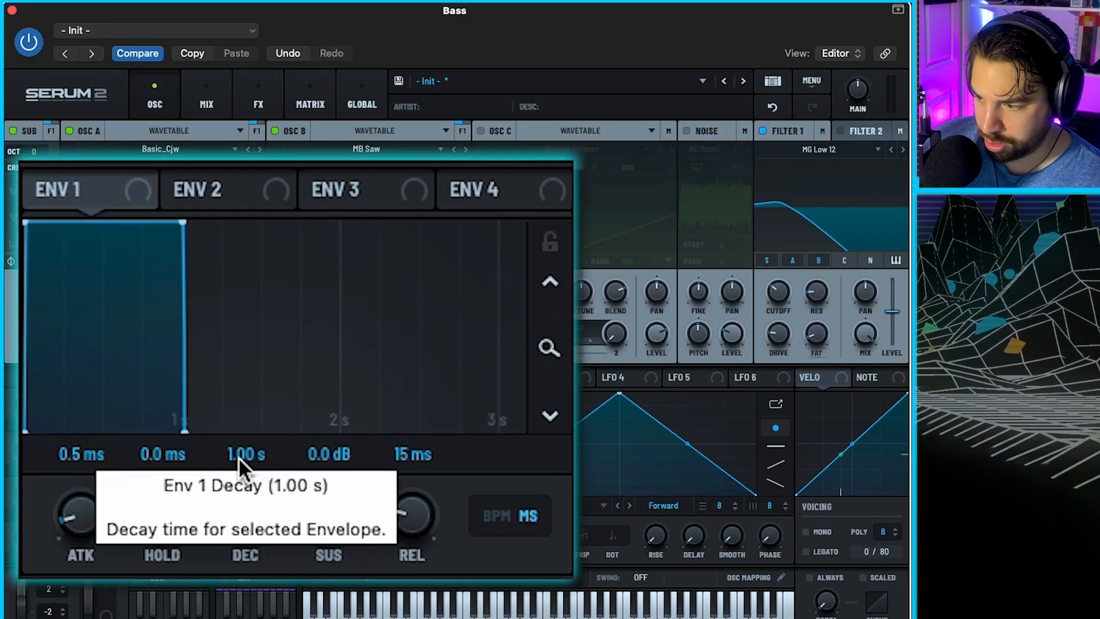
{"action": "double_click", "coordinate": [238, 457]}
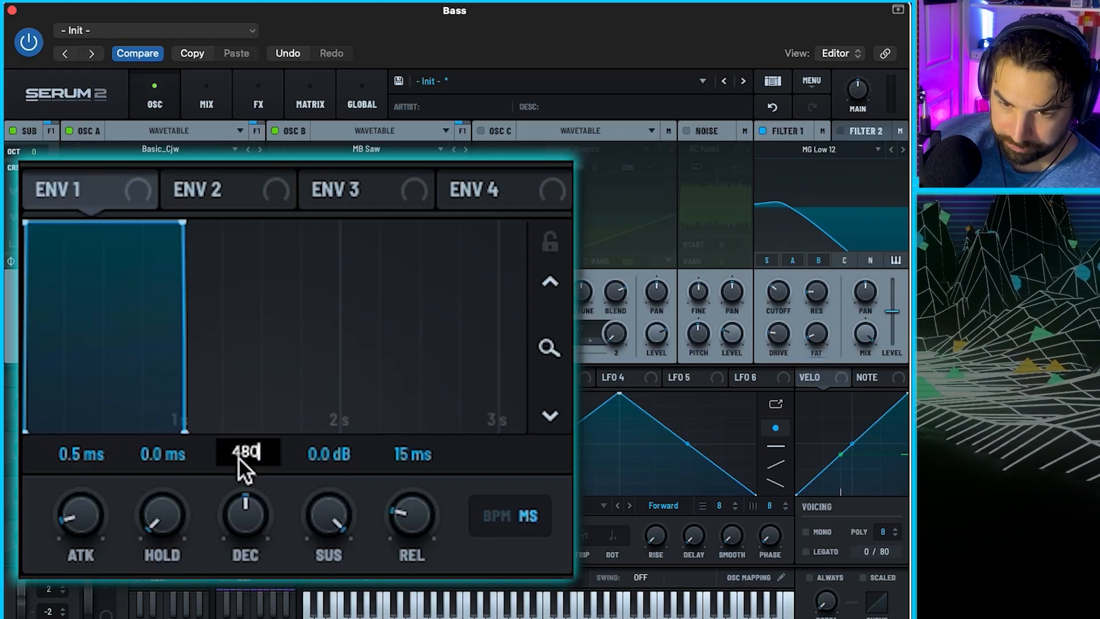
{"action": "key", "text": "Return"}
{"action": "double_click", "coordinate": [345, 454]}
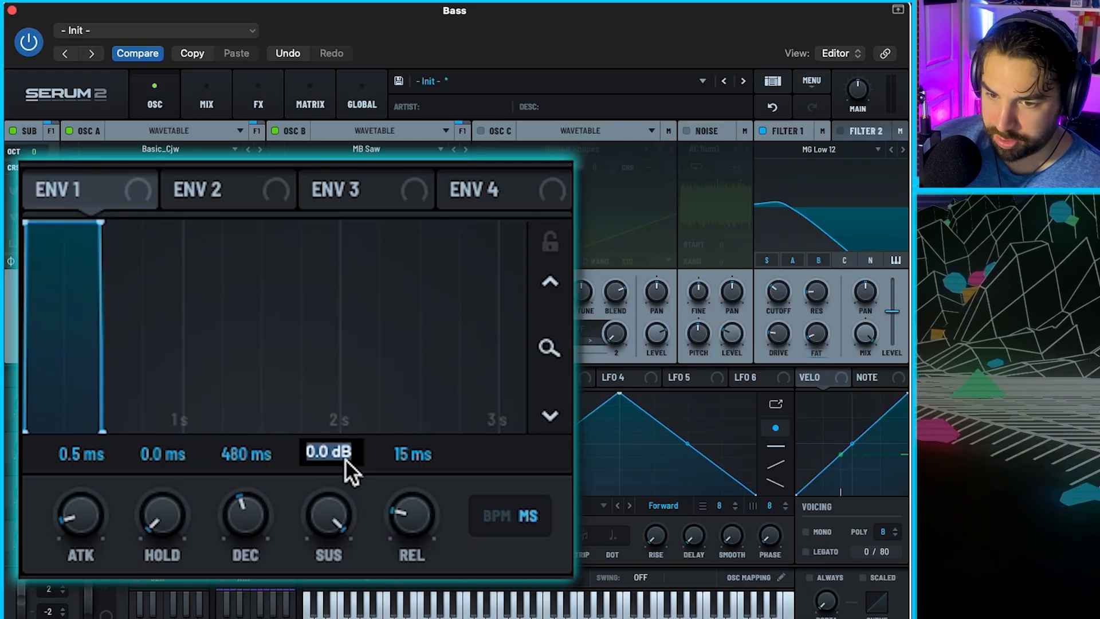
{"action": "left_click_drag", "start_coordinate": [336, 520], "coordinate": [336, 573]}
{"action": "double_click", "coordinate": [411, 452]}
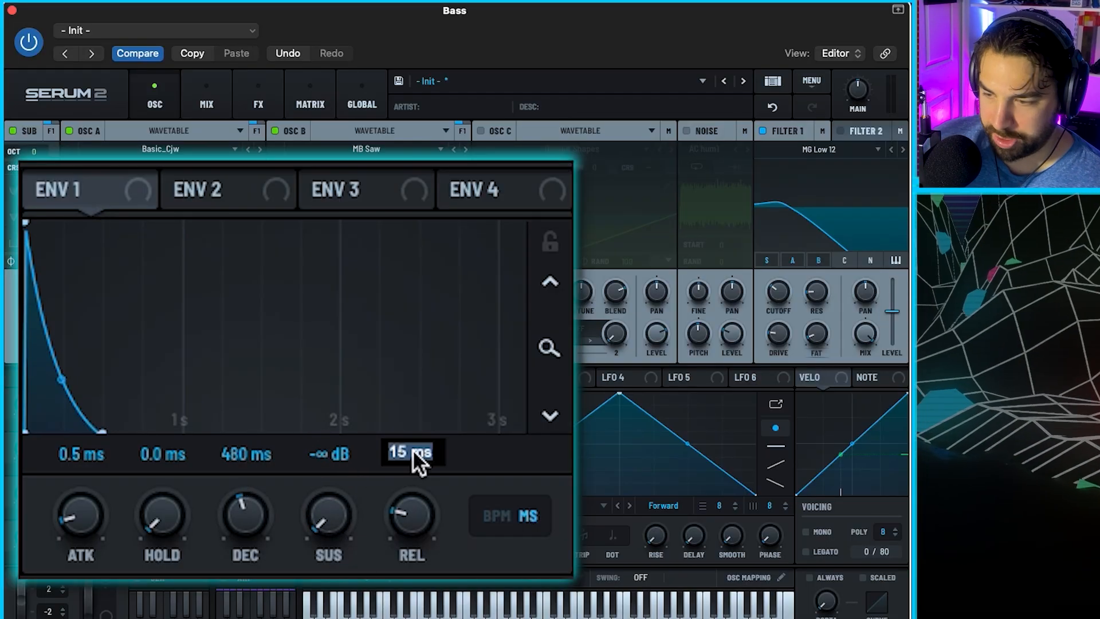
{"action": "type", "text": "100"}
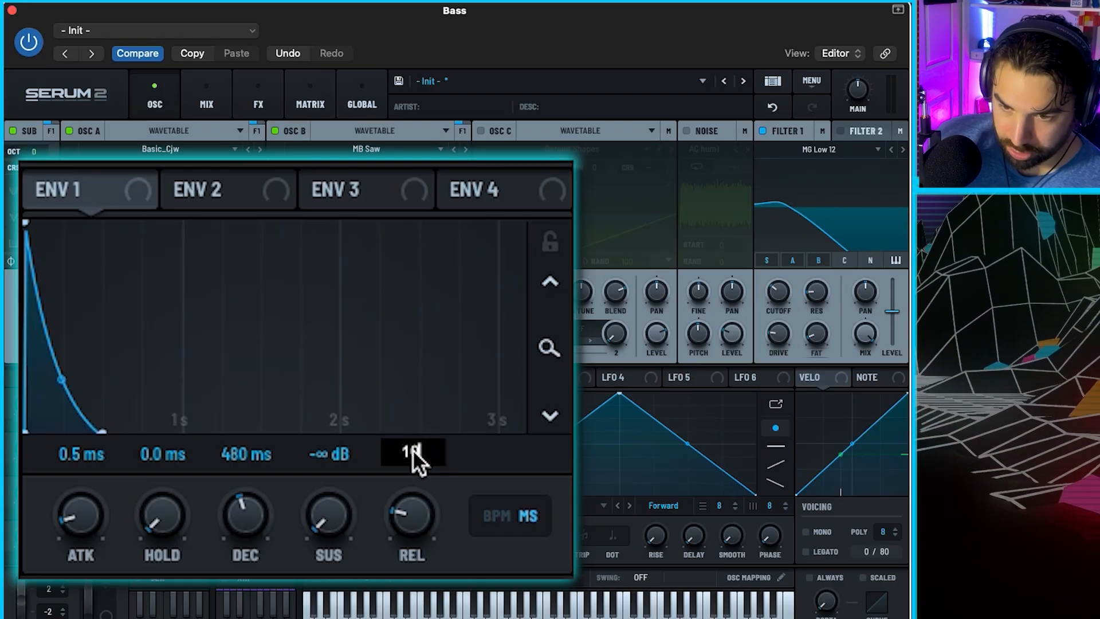
{"action": "key", "text": "Return"}
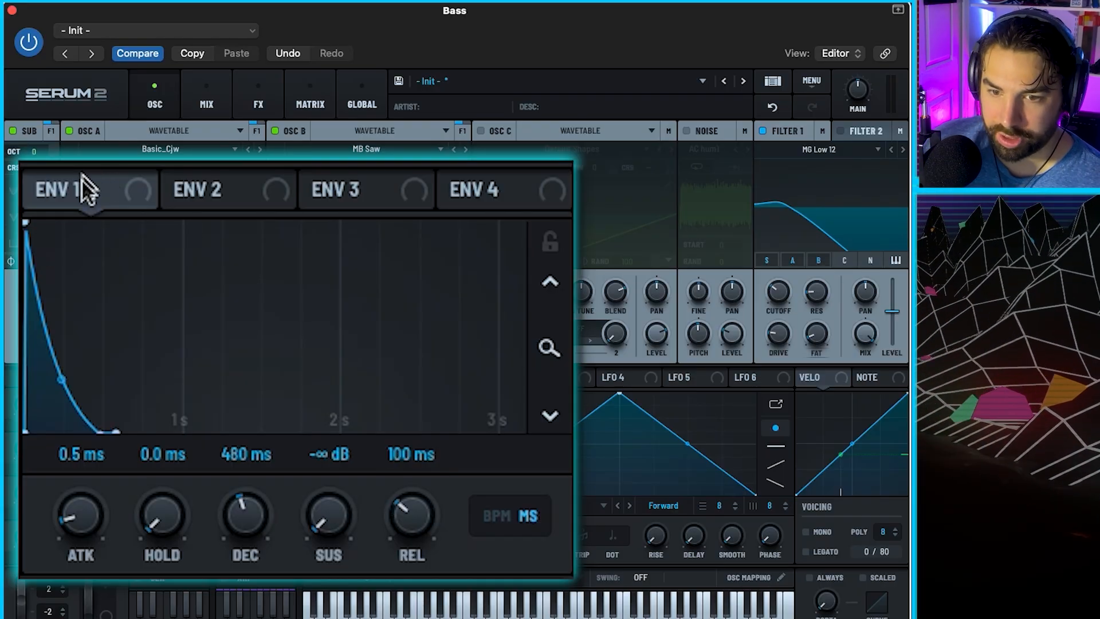
- Assign Env 1 to modulate Filter 1's cutoff and reduce the modulation depth
{"action": "left_click_drag", "start_coordinate": [42, 189], "coordinate": [779, 292]}
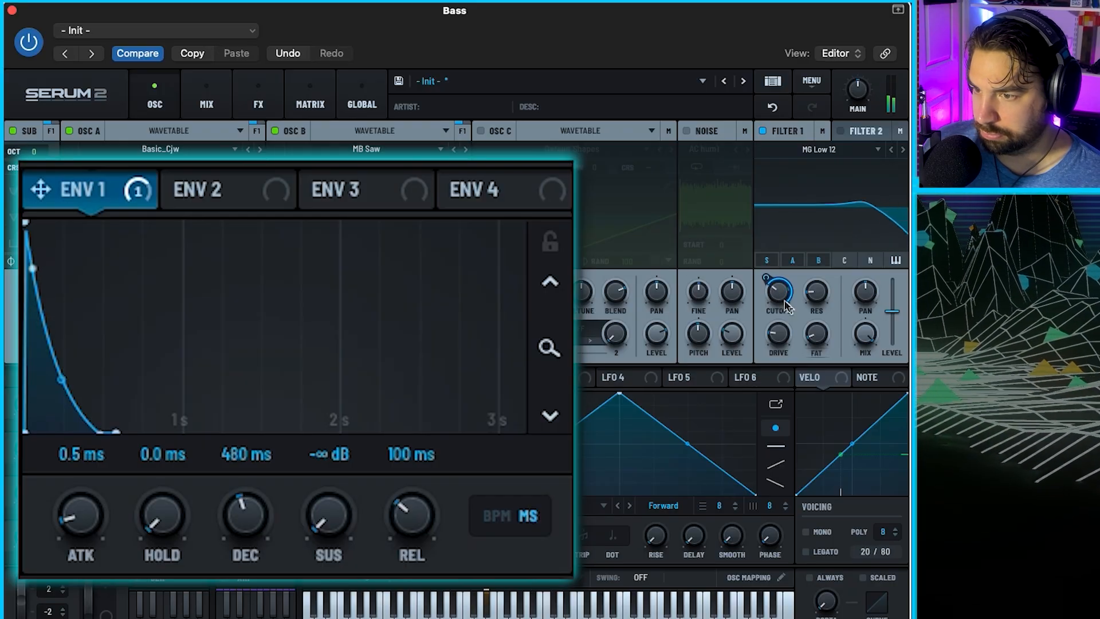
{"action": "mouse_move", "coordinate": [767, 279]}
{"action": "left_click_drag", "start_coordinate": [767, 279], "coordinate": [766, 295]}
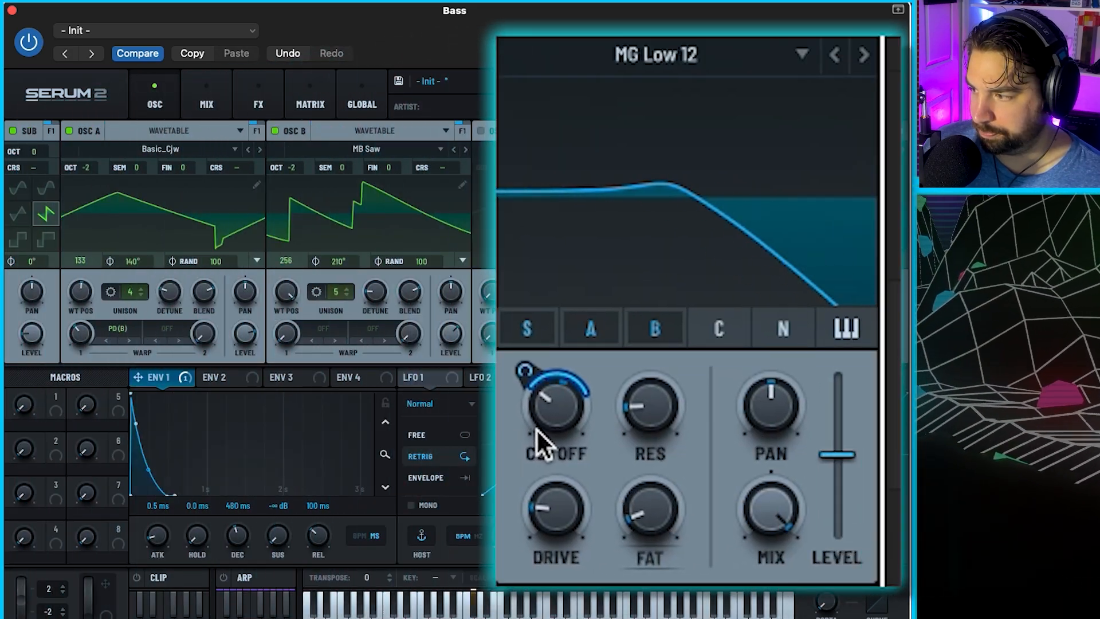
- Fine-tune the Env 1 modulation on Filter 1's cutoff and lower the filter's resonance
{"action": "left_click_drag", "start_coordinate": [526, 352], "coordinate": [553, 407]}
{"action": "left_click_drag", "start_coordinate": [661, 409], "coordinate": [639, 526]}
{"action": "mouse_move", "coordinate": [535, 410]}
{"action": "left_mouse_down"}
{"action": "mouse_move", "coordinate": [562, 393]}
{"action": "mouse_move", "coordinate": [550, 418]}
{"action": "left_mouse_up"}
- Change Filter 1's type to MG Low 24 and raise its cutoff slightly
{"action": "left_click", "coordinate": [666, 53]}
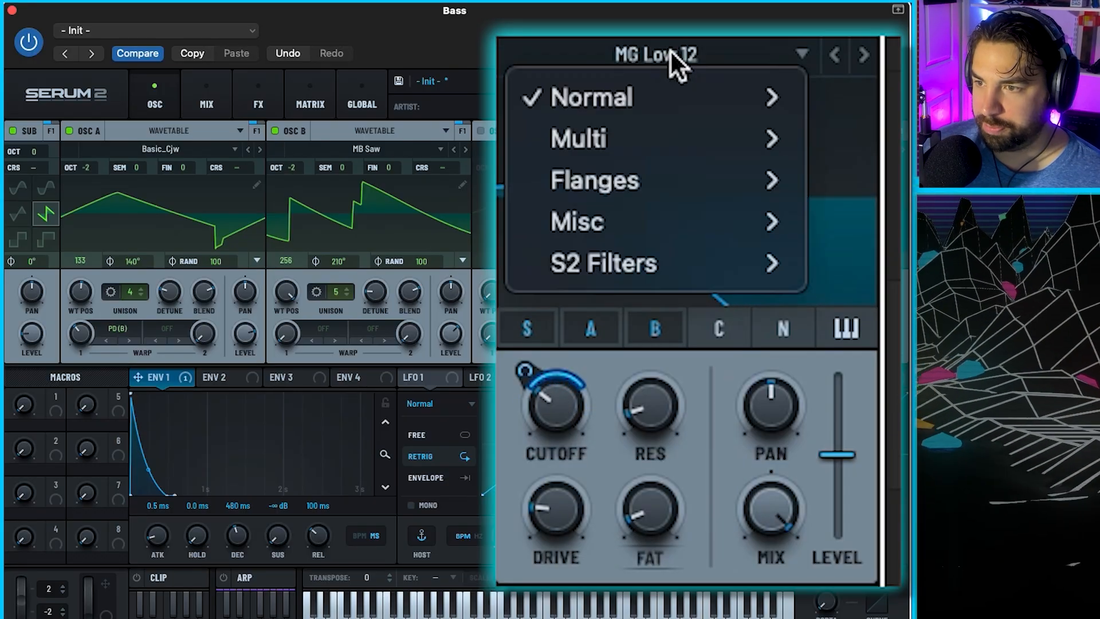
{"action": "mouse_move", "coordinate": [676, 102]}
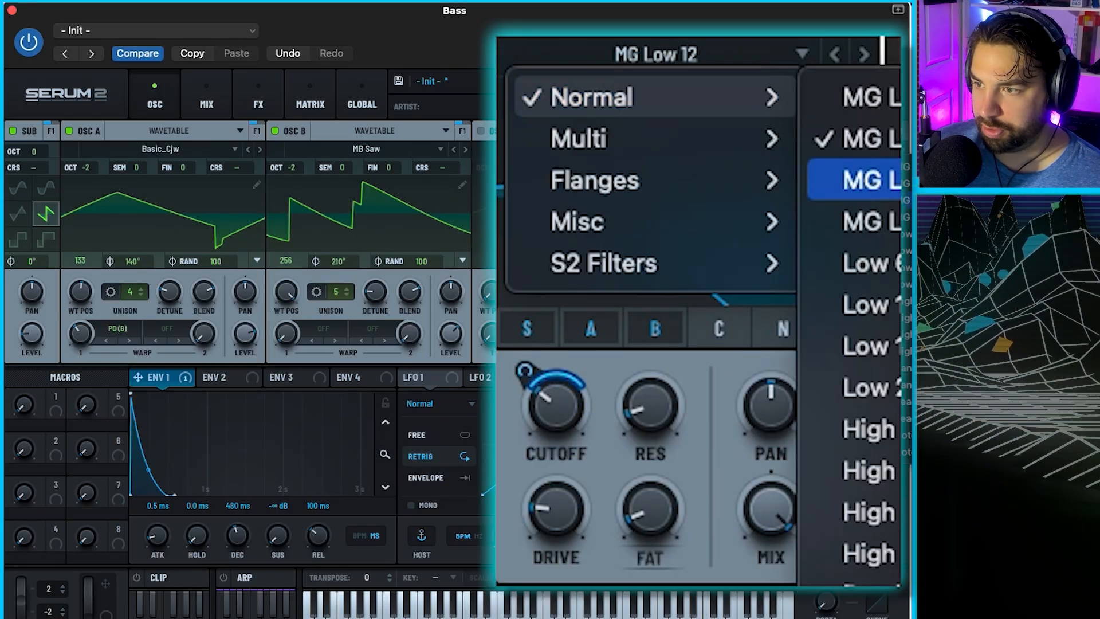
{"action": "left_click", "coordinate": [853, 221]}
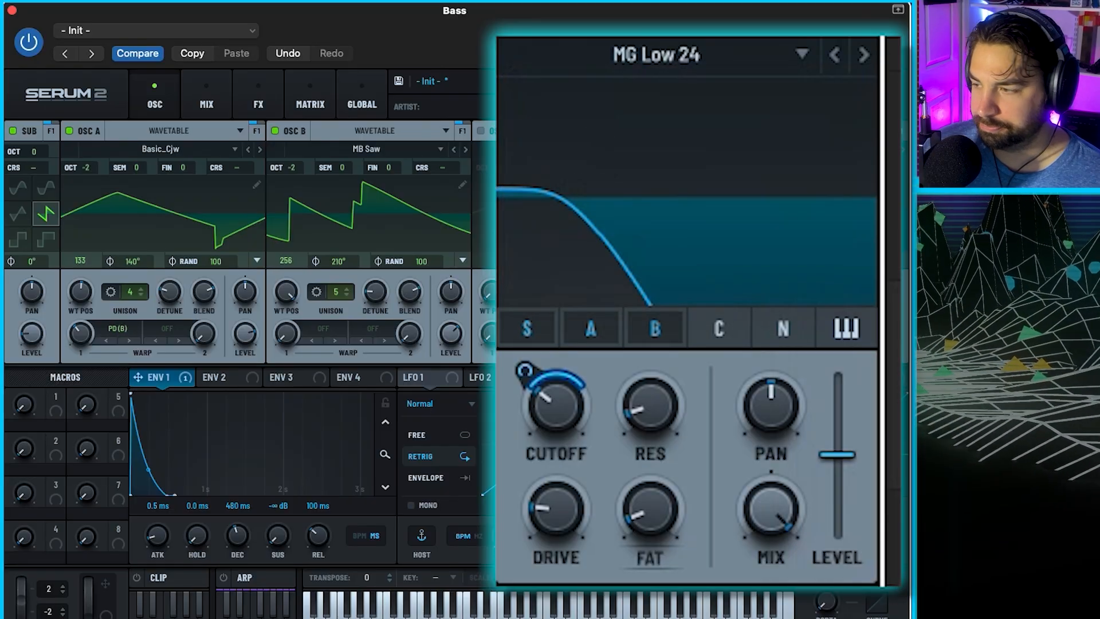
{"action": "left_click_drag", "start_coordinate": [559, 403], "coordinate": [566, 380]}
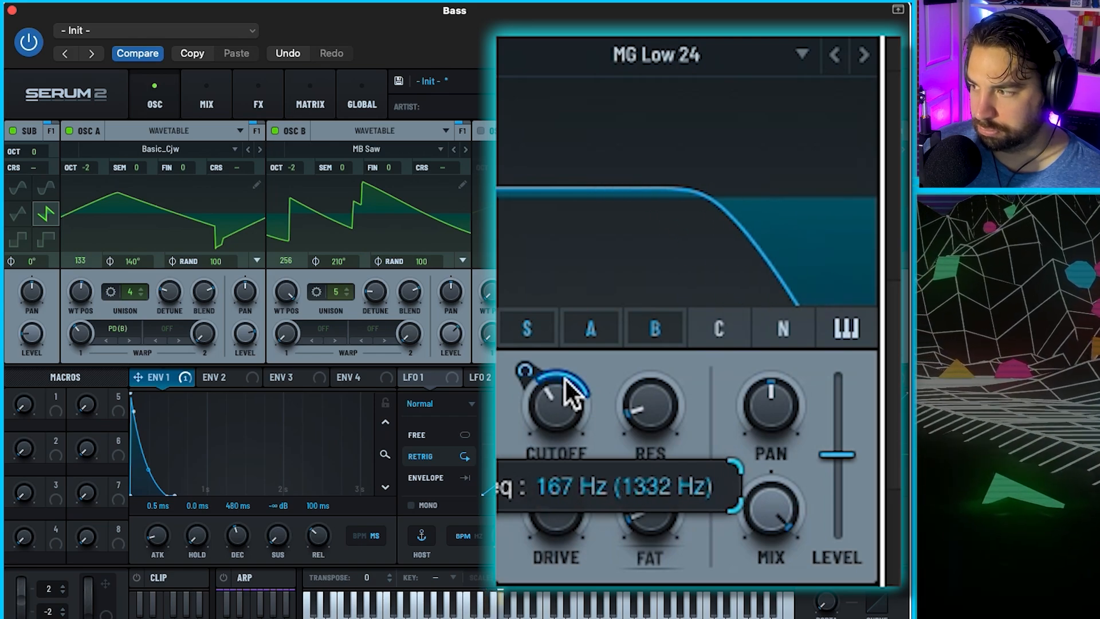
{"action": "left_click_drag", "start_coordinate": [565, 379], "coordinate": [565, 394]}
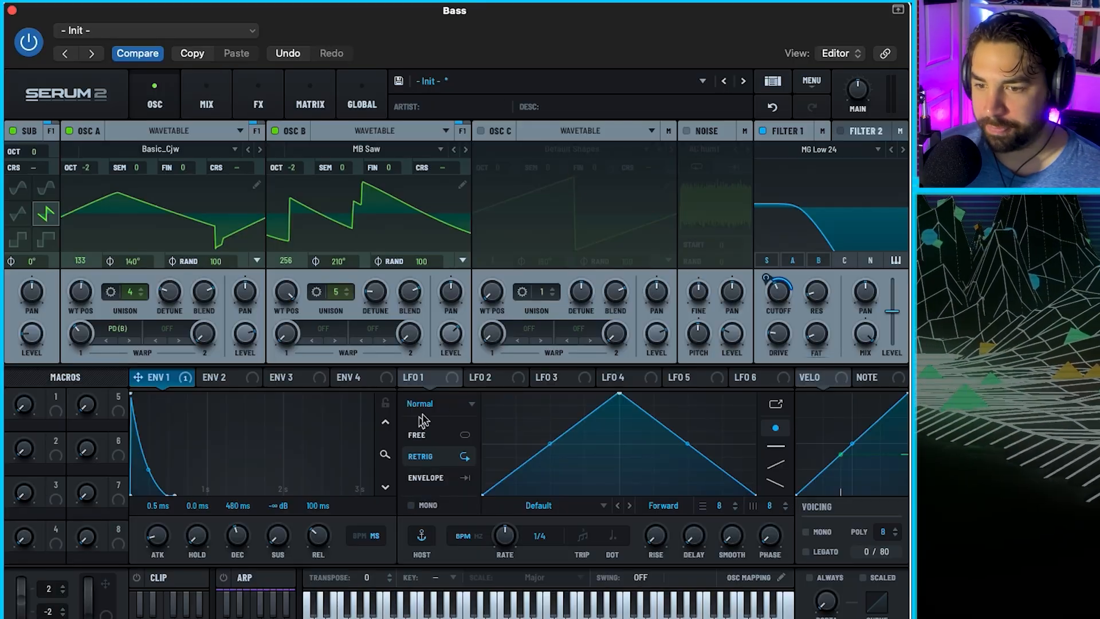
- Make LFO 1 free-running and set its rate to 1.8 Hz instead of a tempo-synced value
{"action": "left_click", "coordinate": [200, 391]}
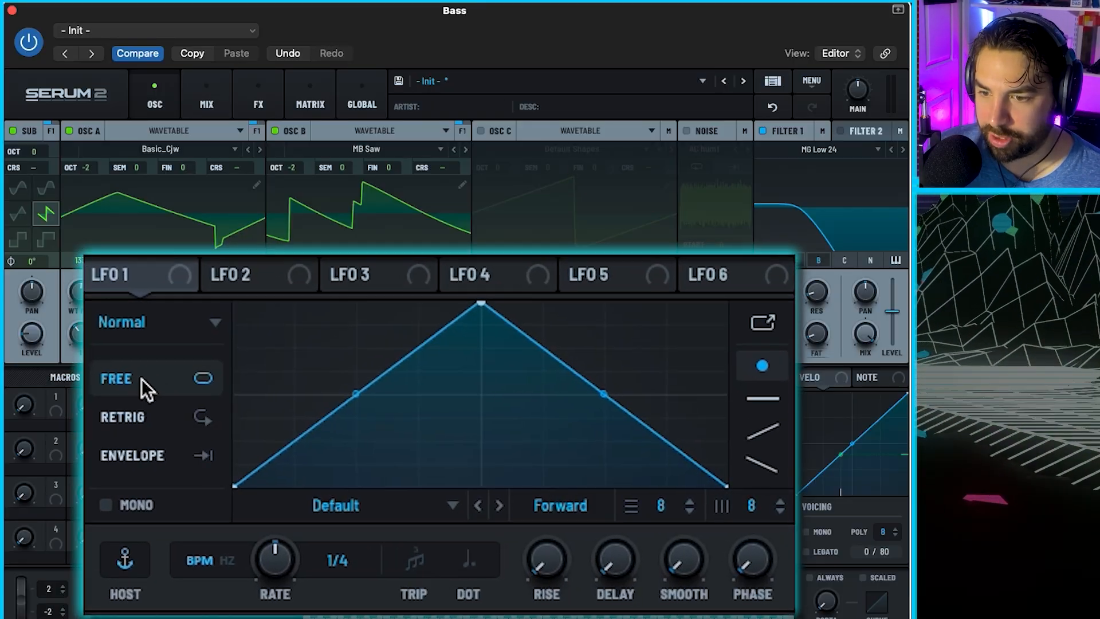
{"action": "left_click", "coordinate": [229, 561]}
{"action": "double_click", "coordinate": [338, 565]}
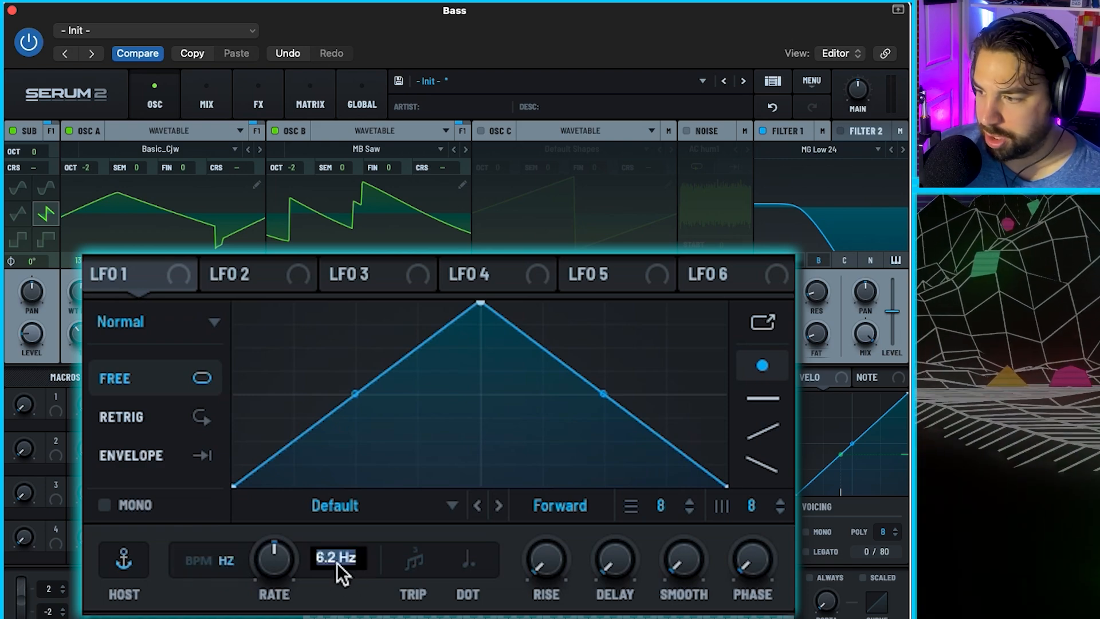
{"action": "type", "text": "1"}
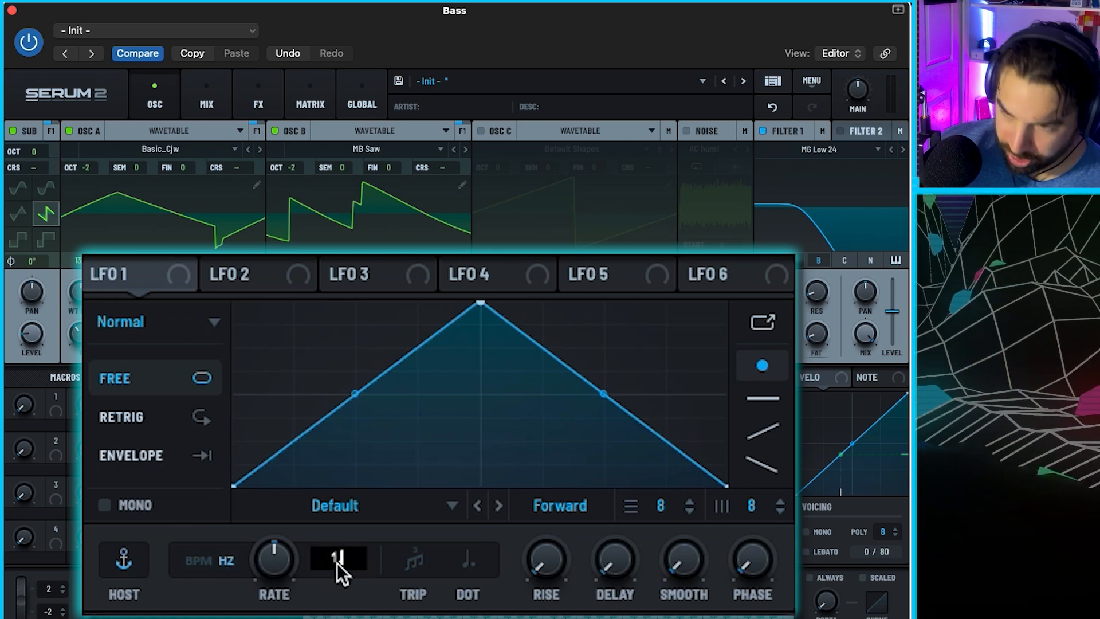
{"action": "type", "text": ".8"}
{"action": "key", "text": "Return"}
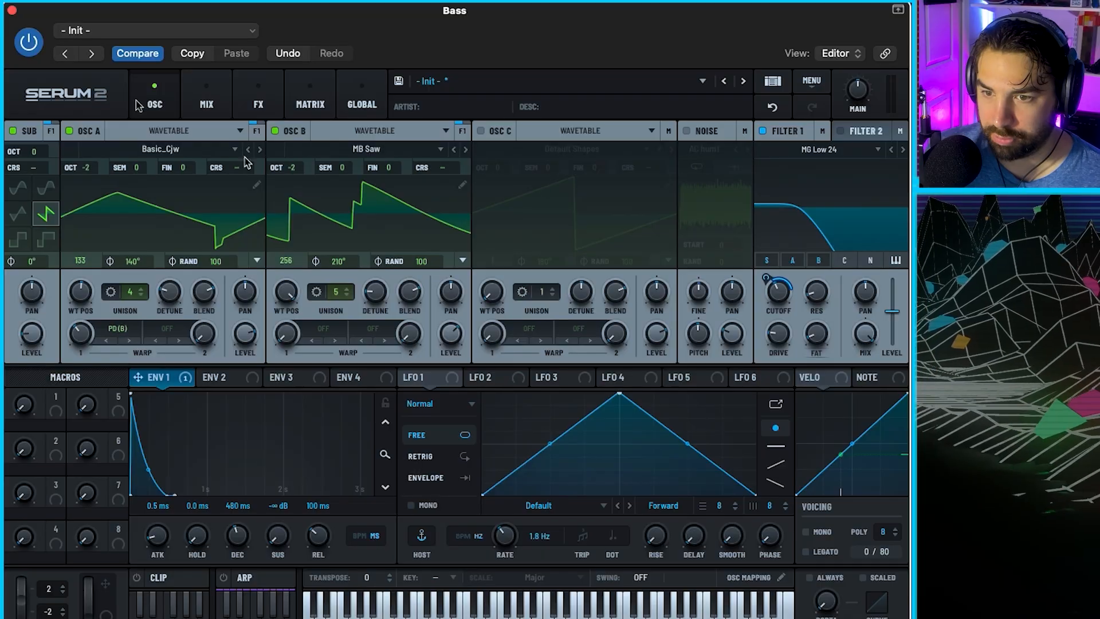
- Add a modulation matrix row routing LFO 1 to Oscillator B's fine tuning
{"action": "left_click", "coordinate": [313, 103]}
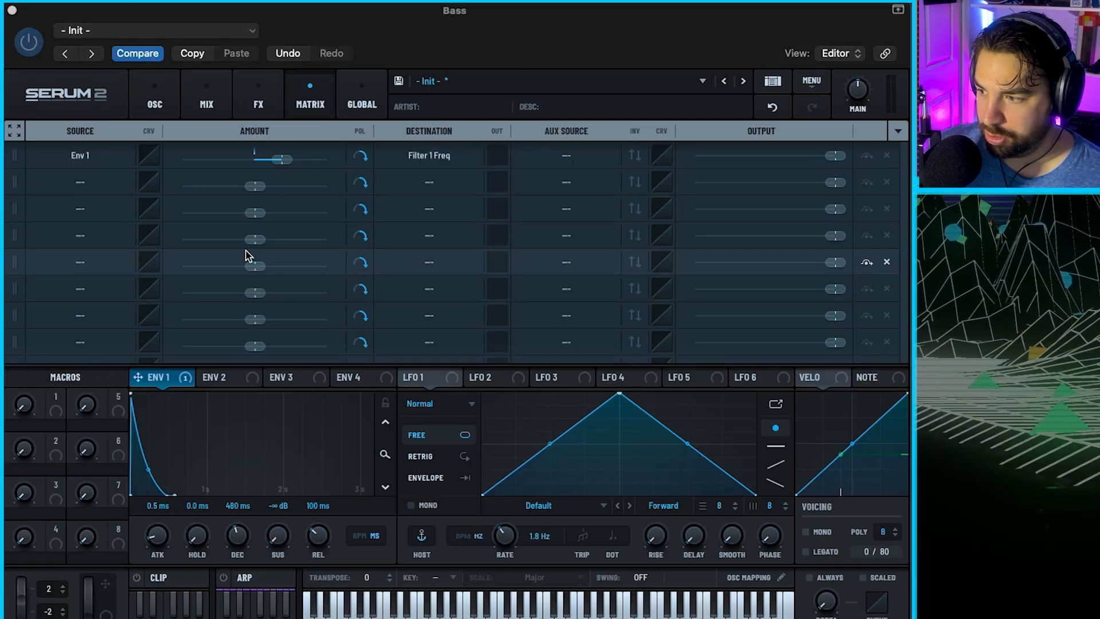
{"action": "left_click", "coordinate": [86, 188]}
{"action": "mouse_move", "coordinate": [63, 235]}
{"action": "left_click", "coordinate": [305, 222]}
{"action": "left_click", "coordinate": [750, 119]}
{"action": "mouse_move", "coordinate": [768, 219]}
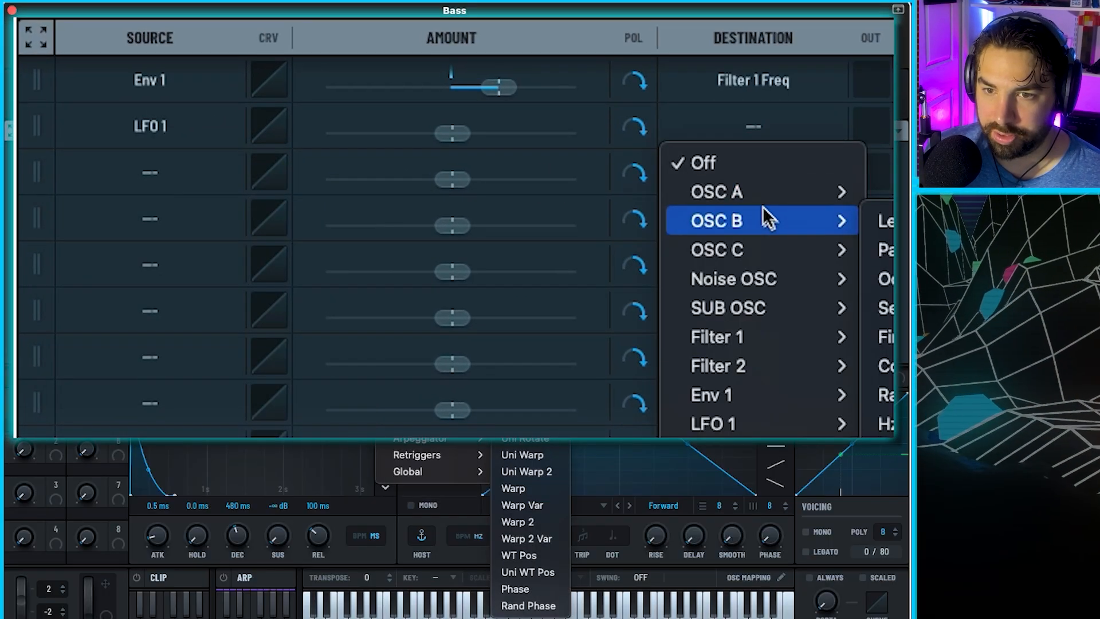
{"action": "left_click", "coordinate": [885, 337]}
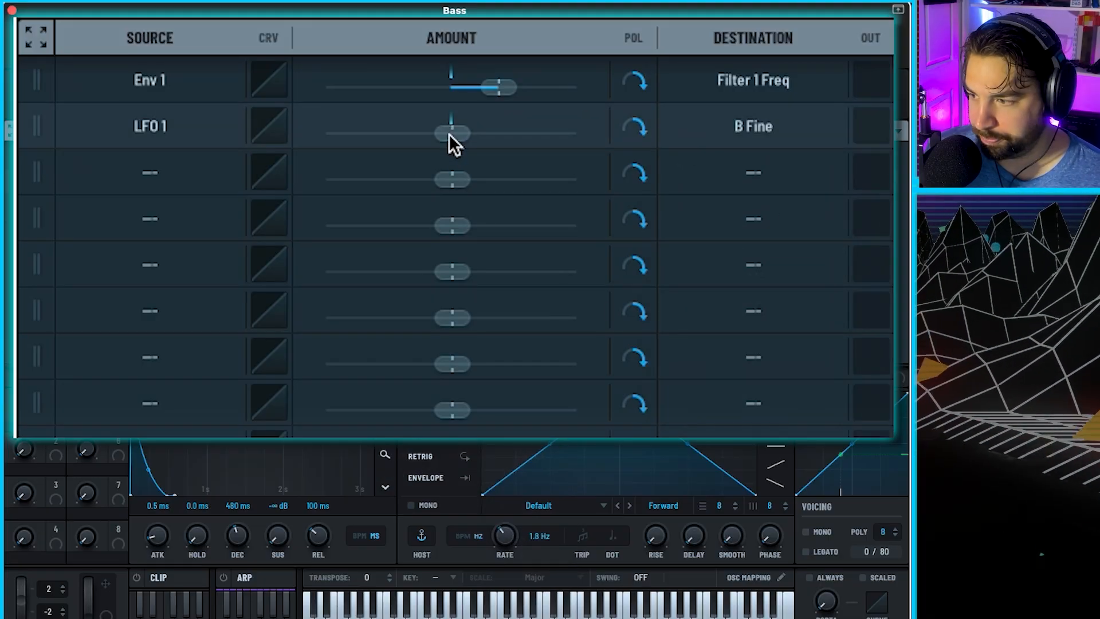
- Give the LFO 1 modulation of B Fine a small positive amount and compare the sound with that modulation bypassed
{"action": "left_click_drag", "start_coordinate": [460, 132], "coordinate": [467, 133]}
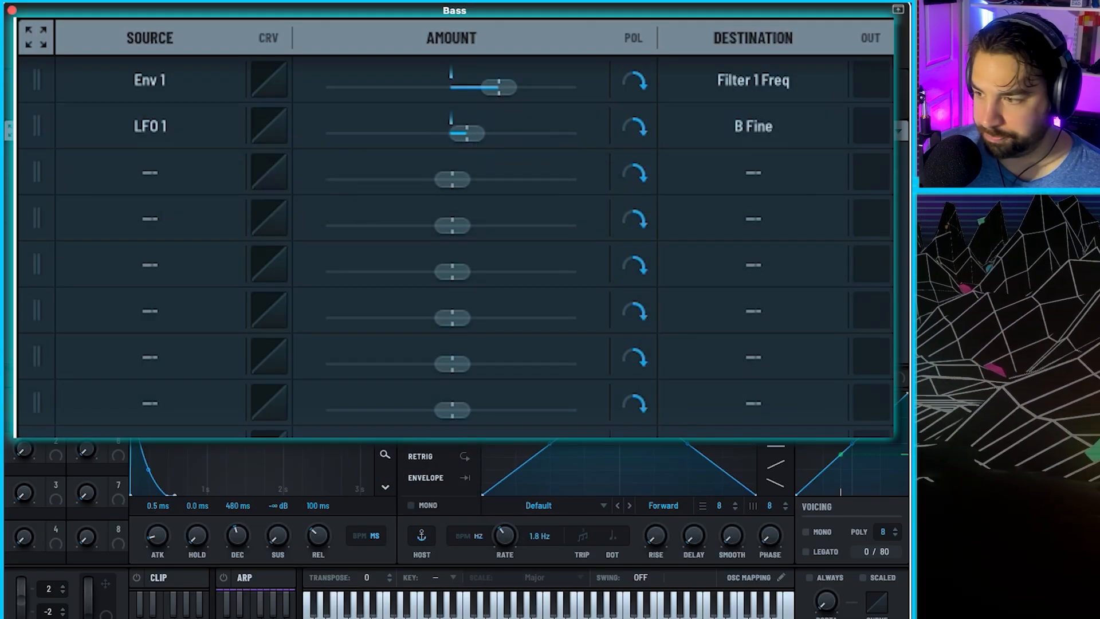
{"action": "left_click_drag", "start_coordinate": [470, 129], "coordinate": [469, 129]}
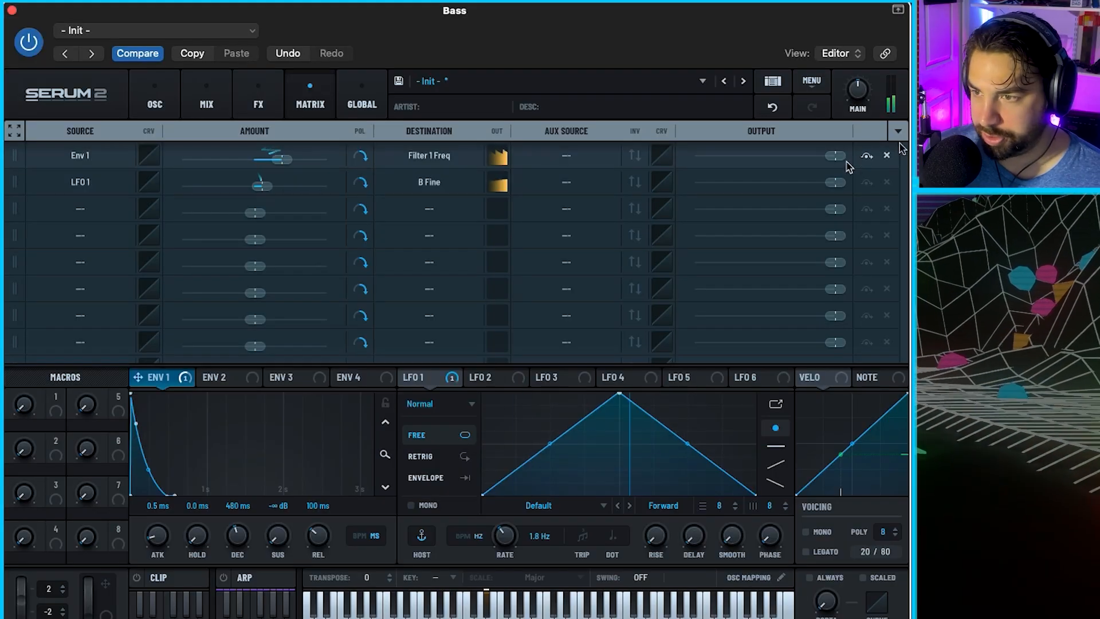
{"action": "left_click", "coordinate": [867, 182]}
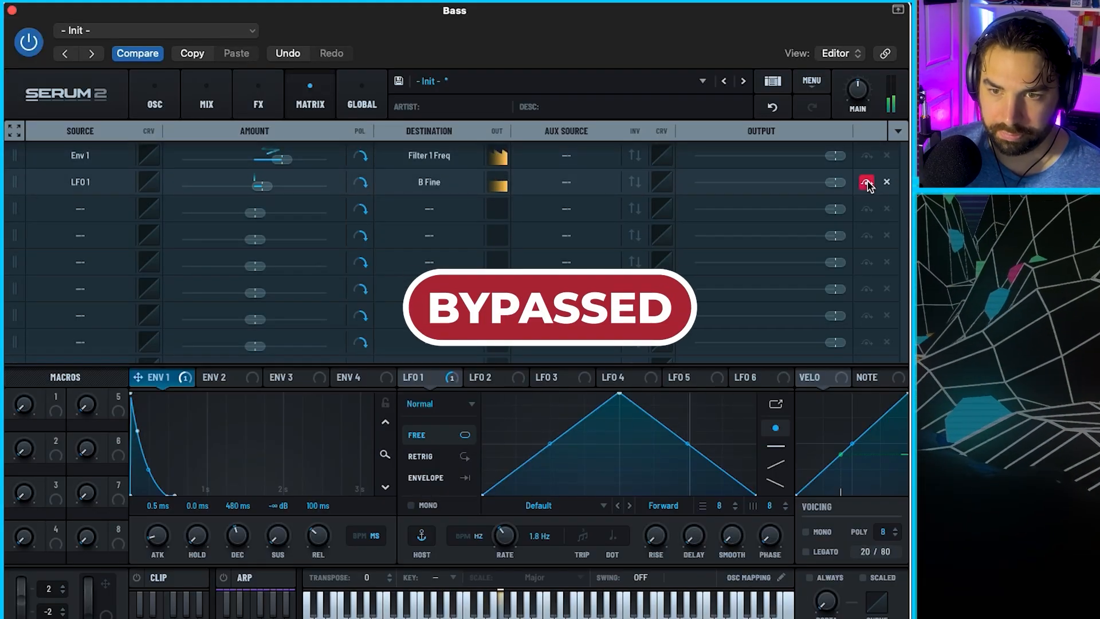
{"action": "left_click", "coordinate": [866, 182]}
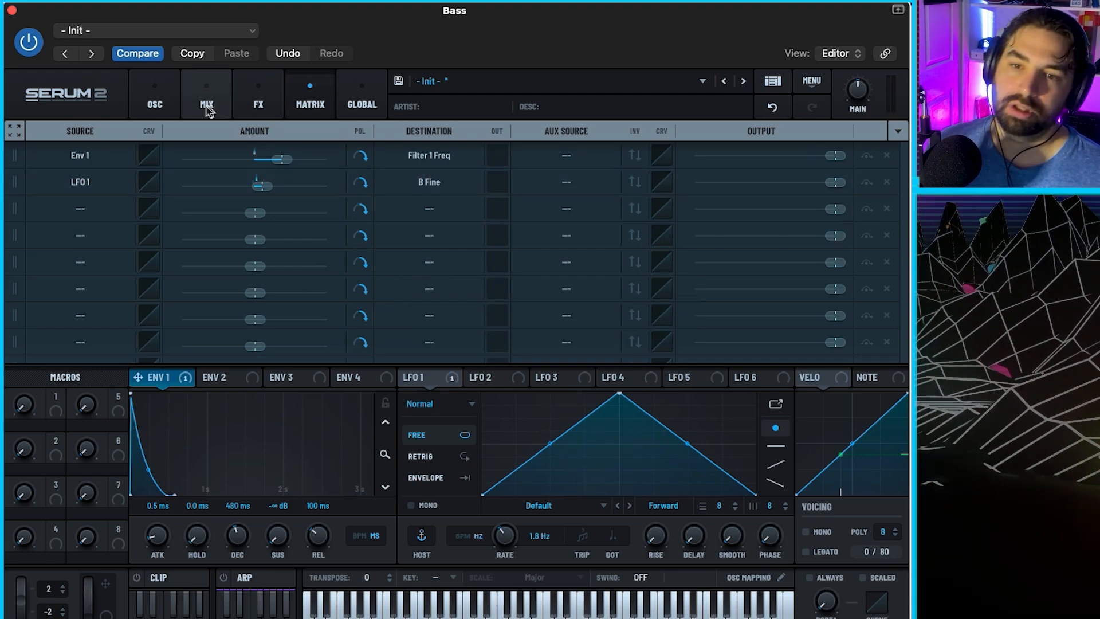
- Add a Hyper/Dimension effect to the main effects chain
{"action": "left_click", "coordinate": [153, 102]}
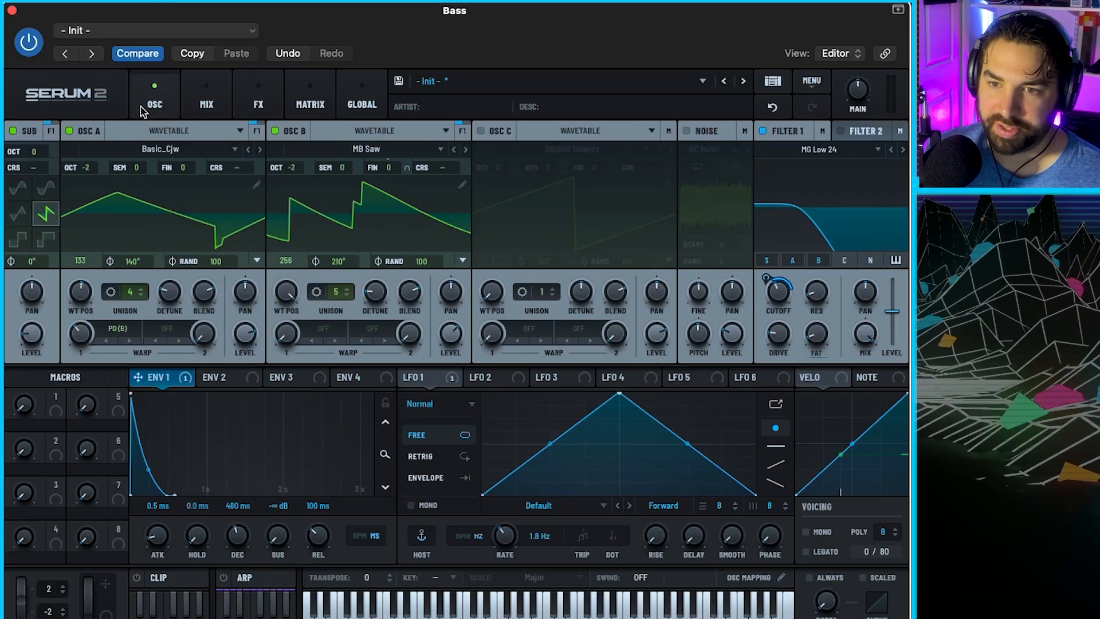
{"action": "left_click", "coordinate": [258, 102]}
{"action": "left_click", "coordinate": [26, 161]}
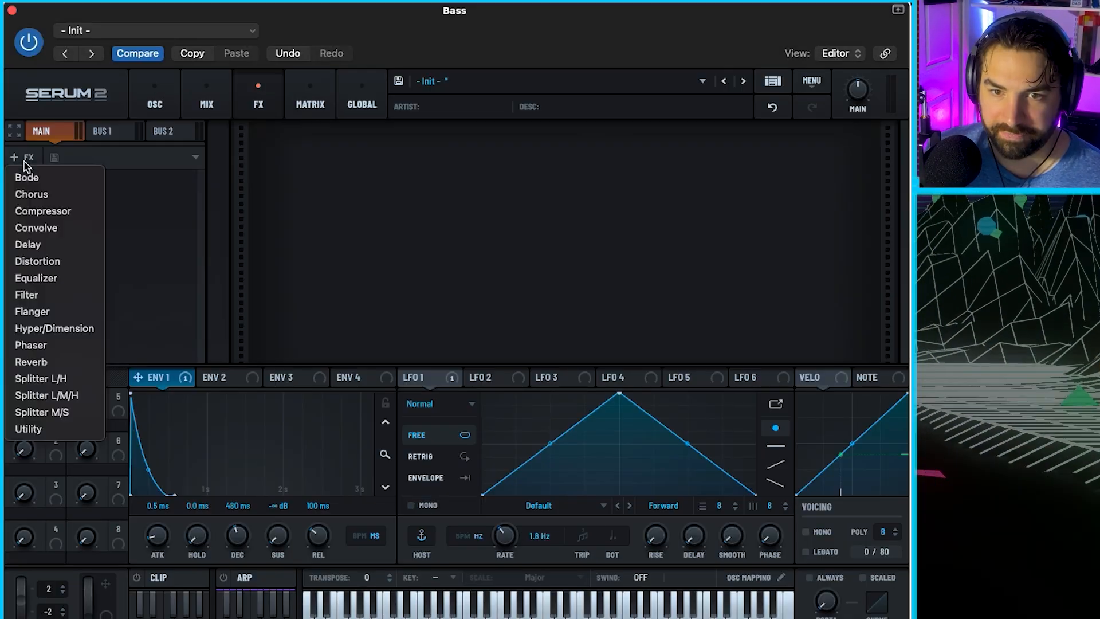
{"action": "left_click", "coordinate": [74, 330]}
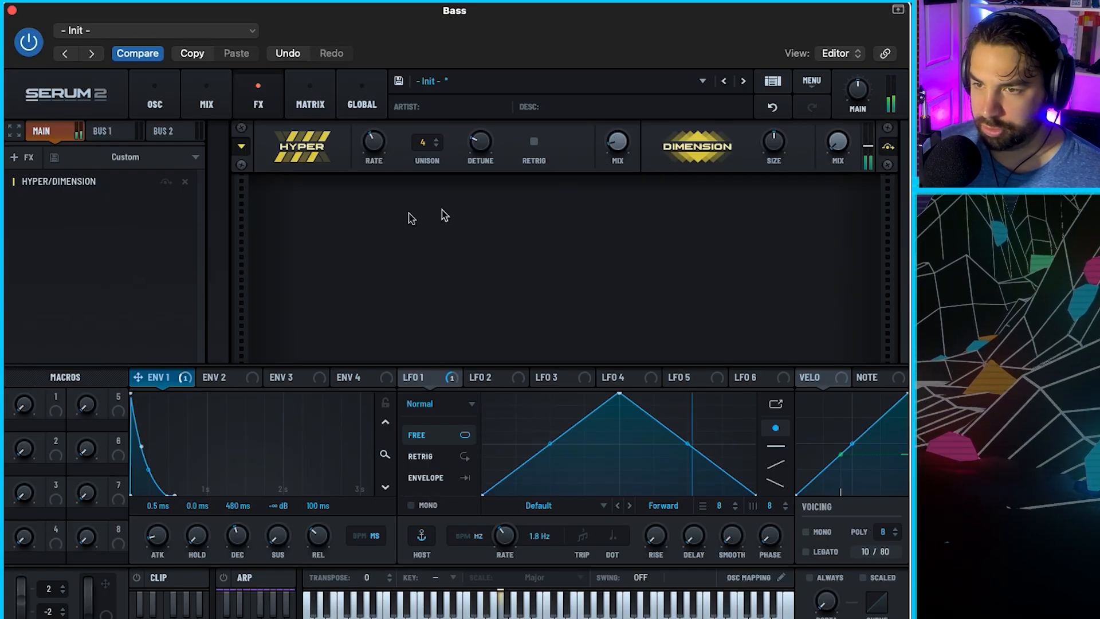
- Add an Equalizer, set its high band to 390 Hz, Q 55 and gain -12.0, and compare the sound with it bypassed
{"action": "left_click", "coordinate": [21, 157]}
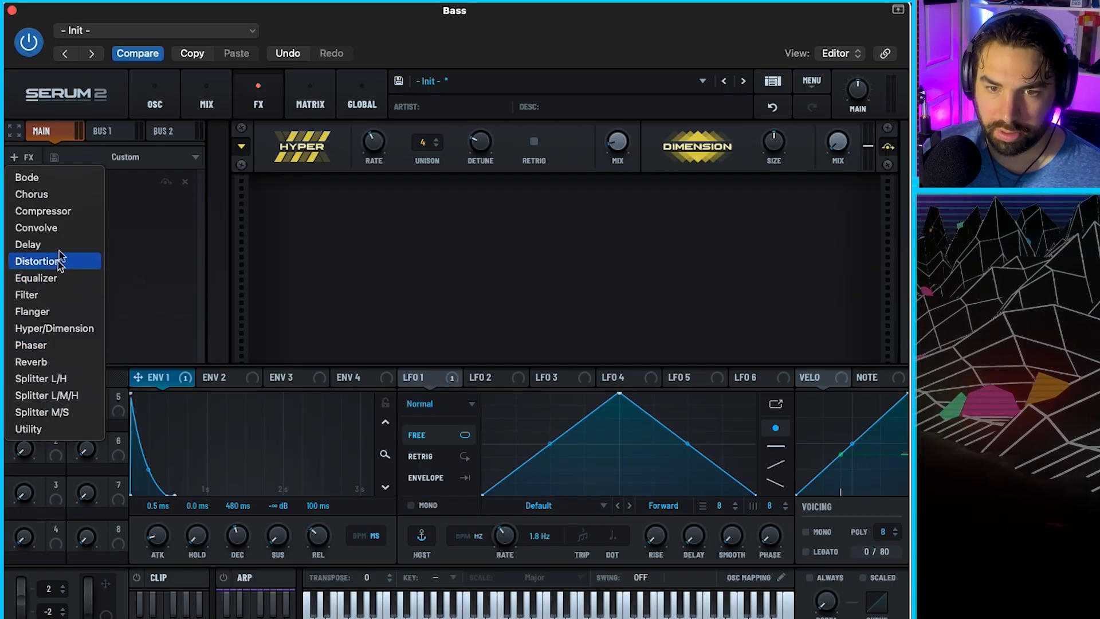
{"action": "left_click", "coordinate": [56, 279]}
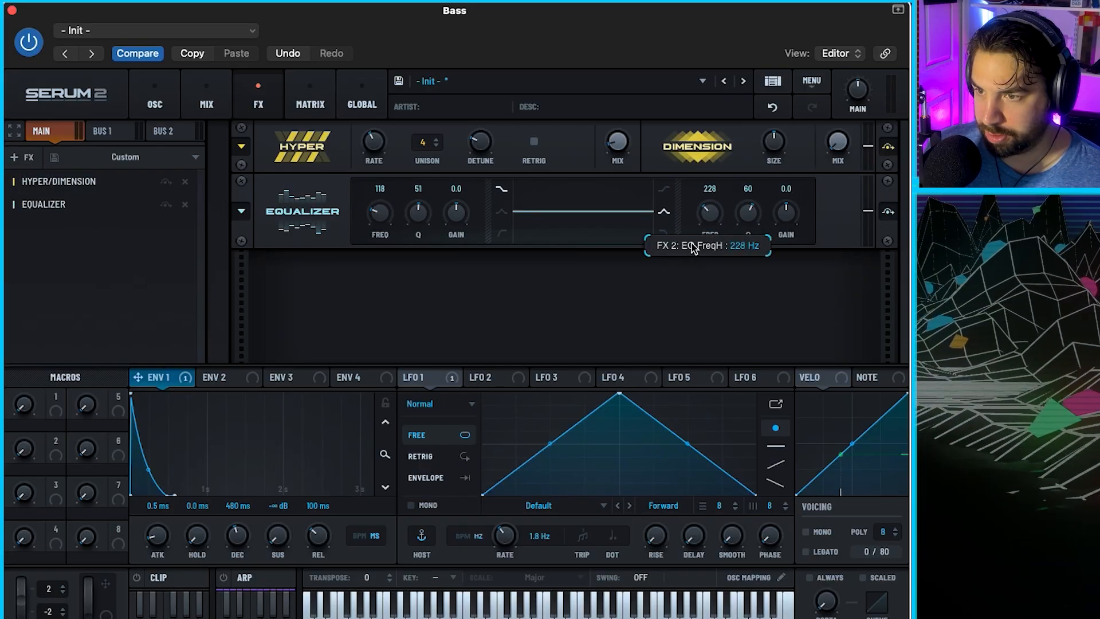
{"action": "left_click_drag", "start_coordinate": [709, 188], "coordinate": [710, 172]}
{"action": "left_click_drag", "start_coordinate": [748, 188], "coordinate": [752, 192]}
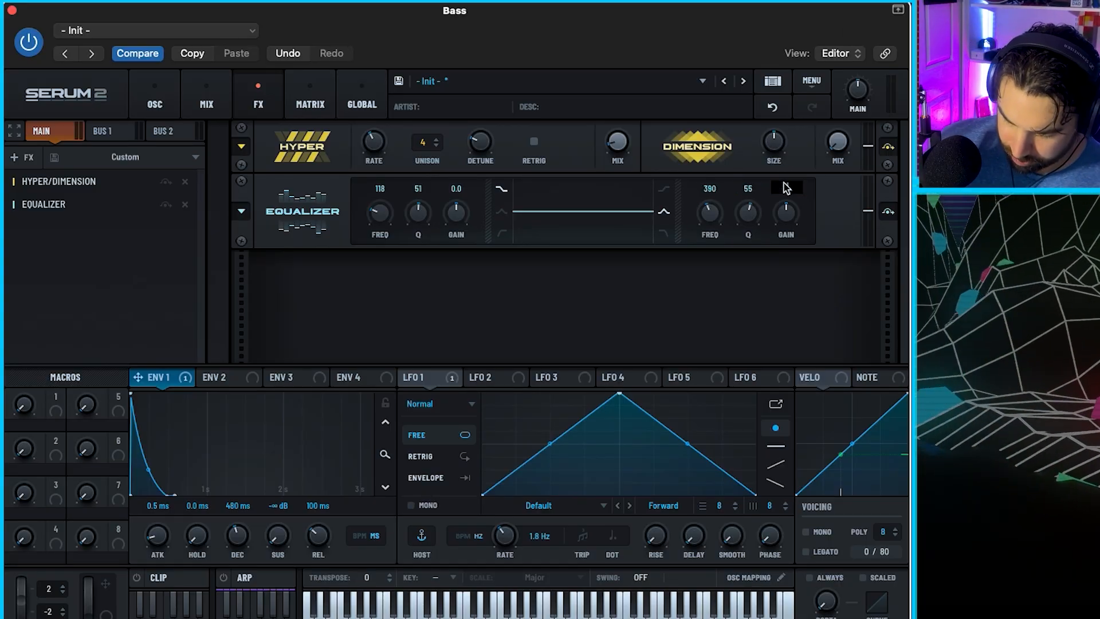
{"action": "scroll", "coordinate": [788, 188], "scroll_direction": "down", "scroll_amount": 3}
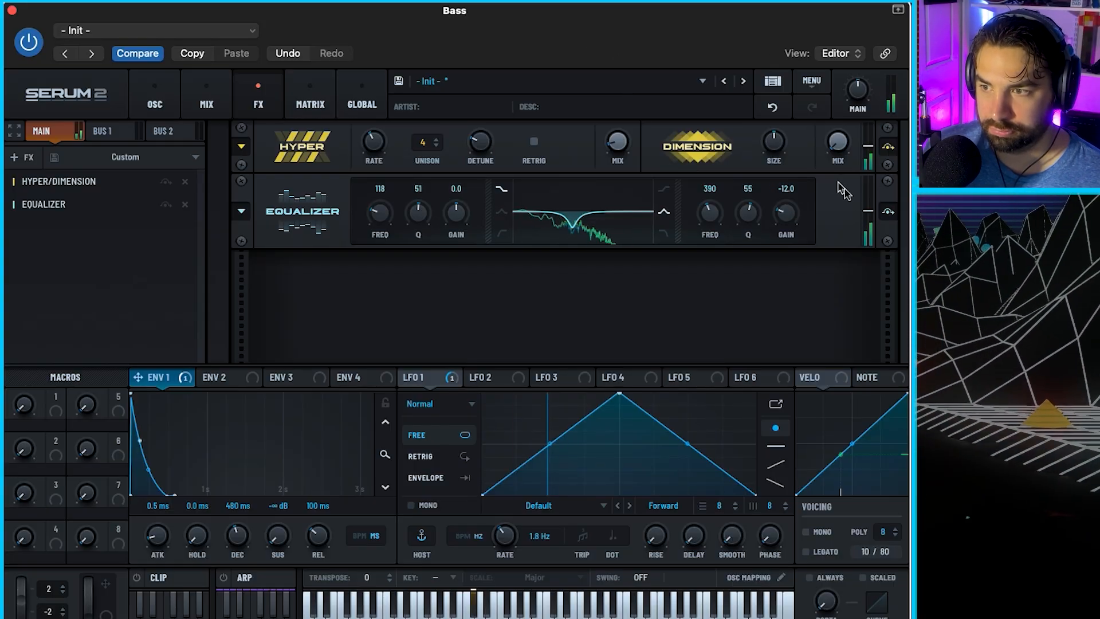
{"action": "left_click", "coordinate": [887, 213]}
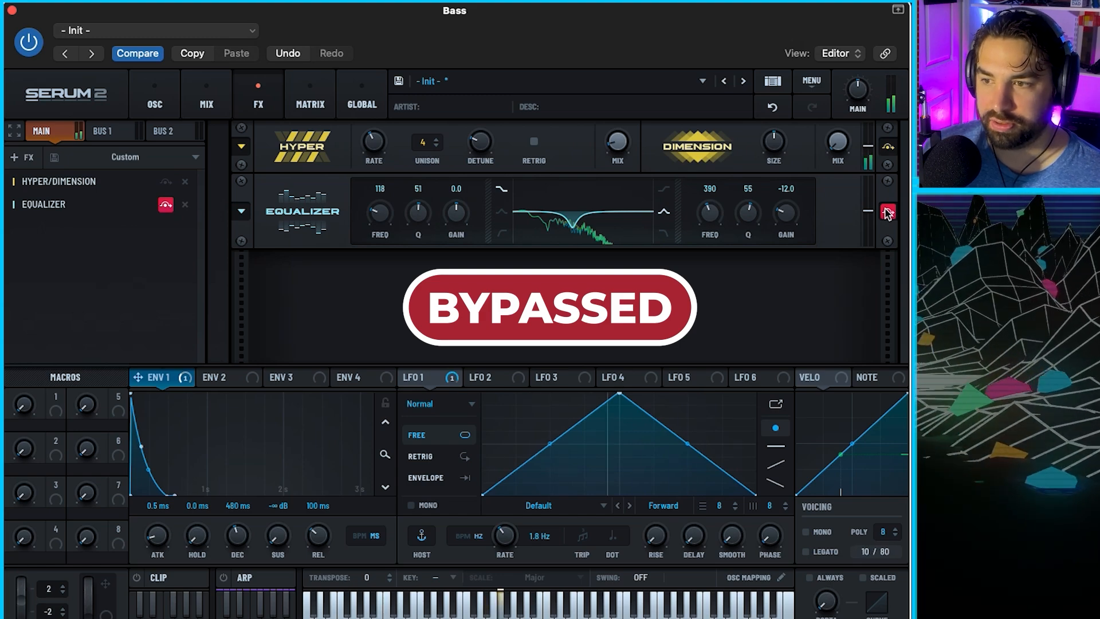
{"action": "left_click", "coordinate": [887, 212]}
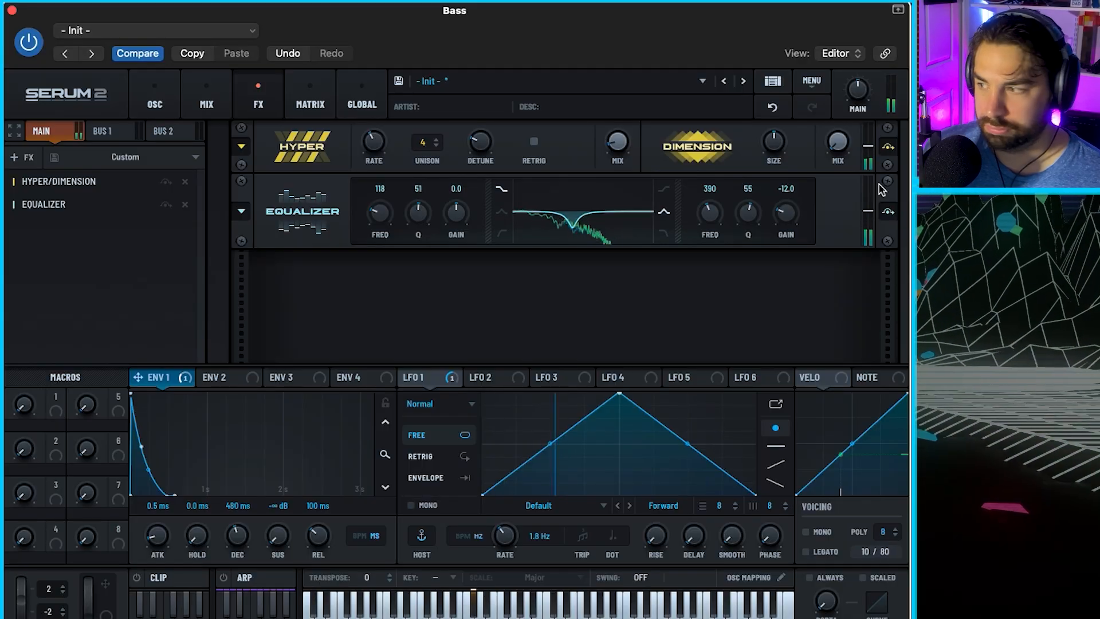
{"action": "mouse_move", "coordinate": [864, 85]}
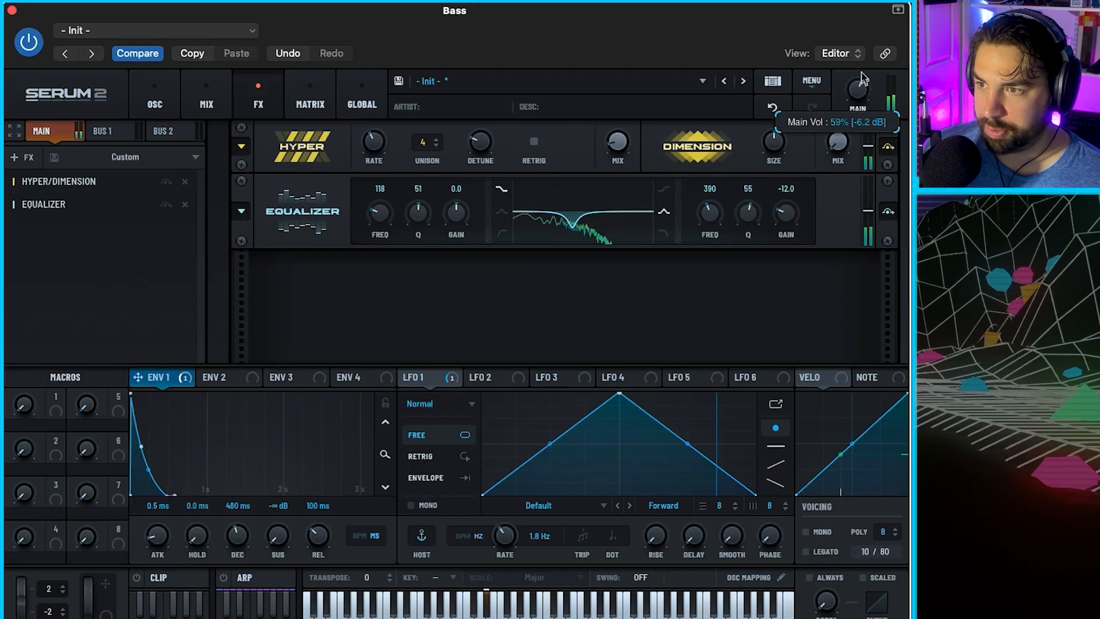
- Add a Compressor after the Equalizer, set its attack to 21.7 and open its release value for editing
{"action": "left_click", "coordinate": [23, 157]}
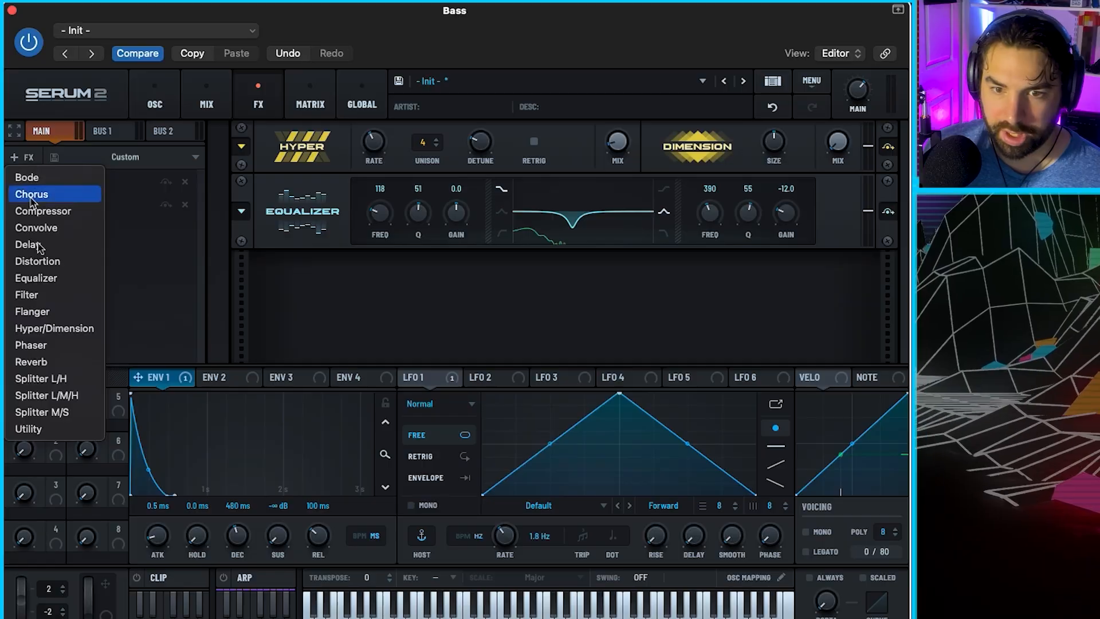
{"action": "left_click", "coordinate": [63, 214]}
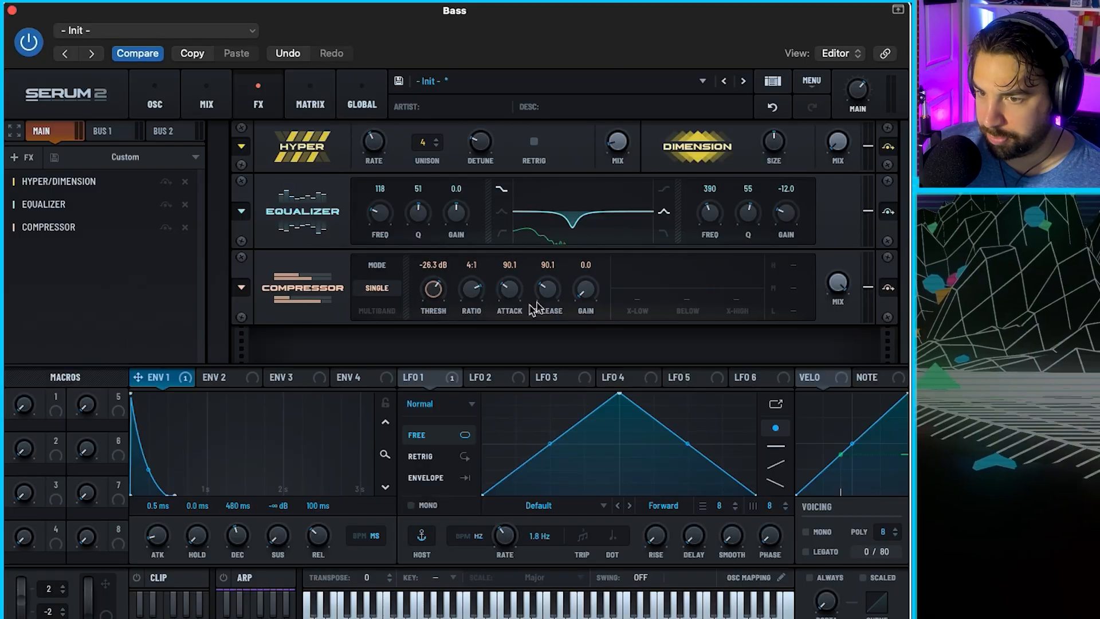
{"action": "double_click", "coordinate": [508, 264]}
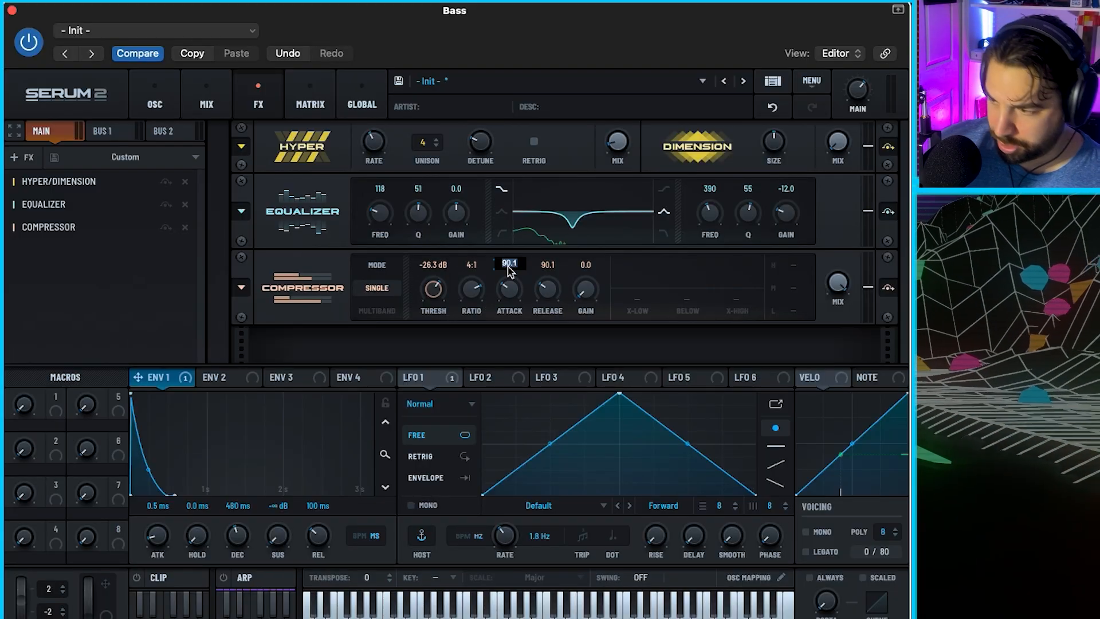
{"action": "type", "text": "21"}
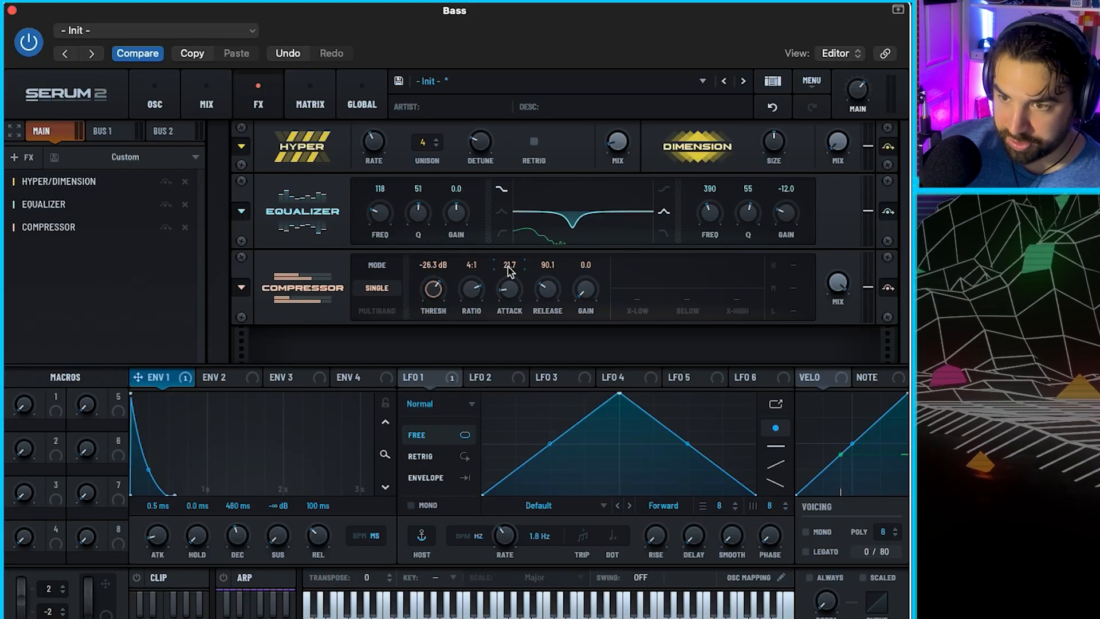
{"action": "type", "text": ".7"}
{"action": "double_click", "coordinate": [545, 264]}
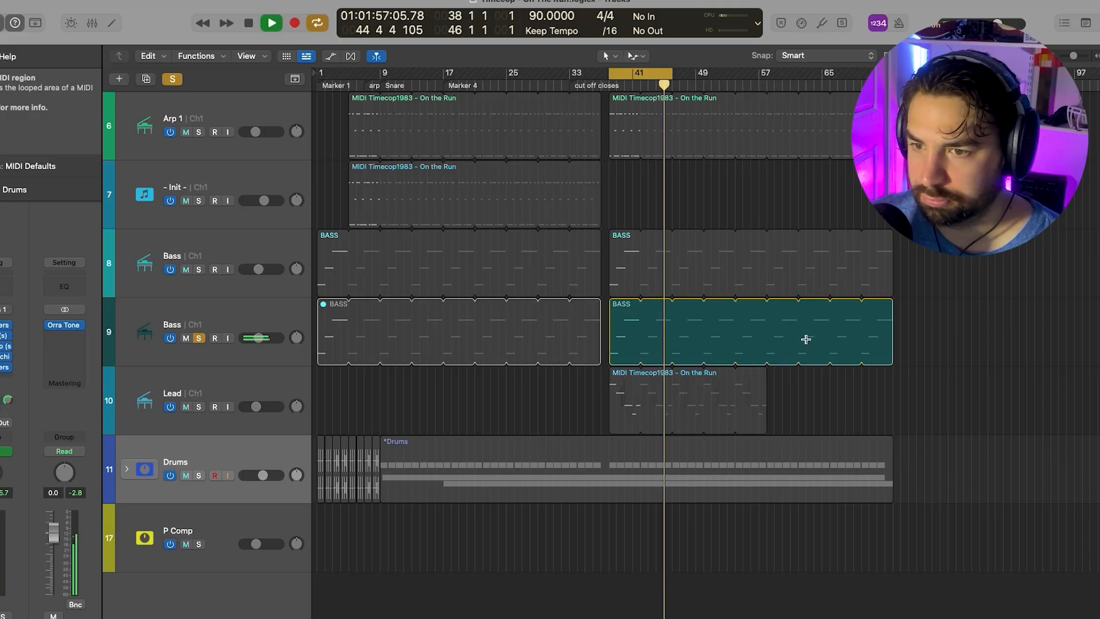
- Stop playback in the Logic Pro project and select the Lead track
{"action": "key", "text": "space"}
{"action": "left_click", "coordinate": [236, 387]}
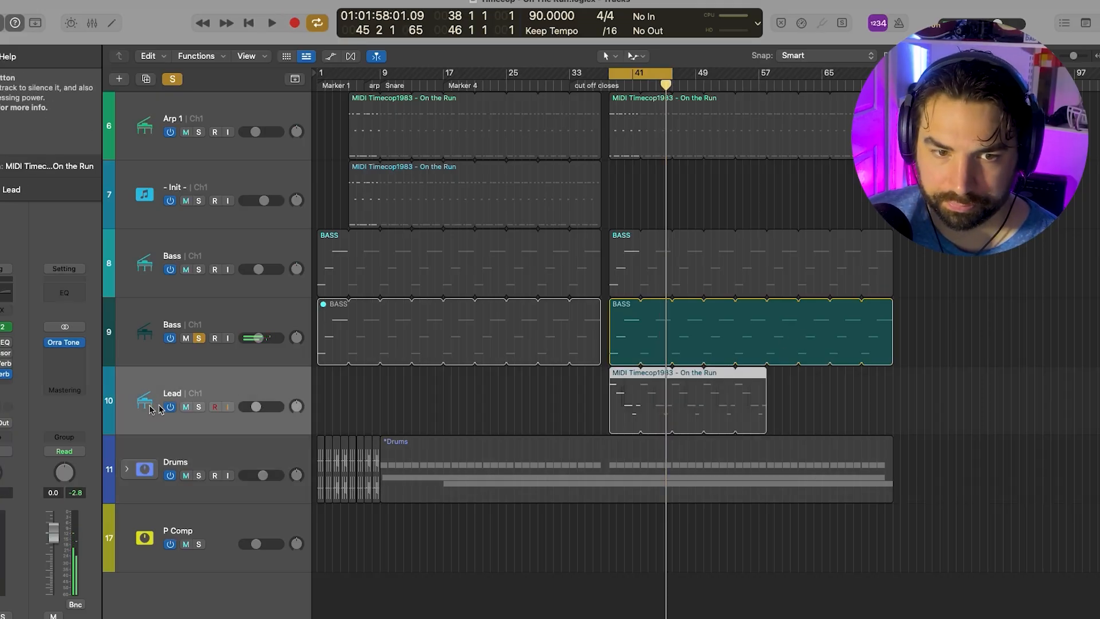